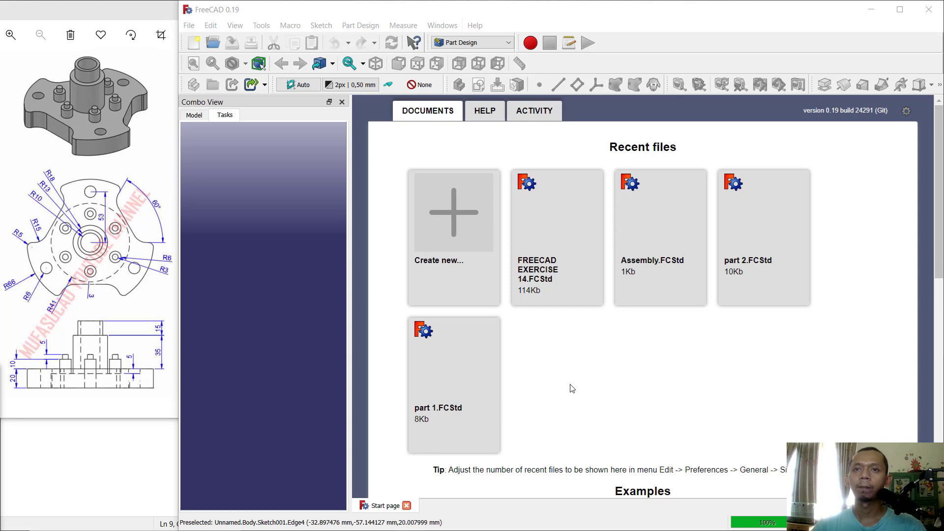
# Step: Create a new document and set it to the Part Design workbench
pyautogui.click(451, 221)
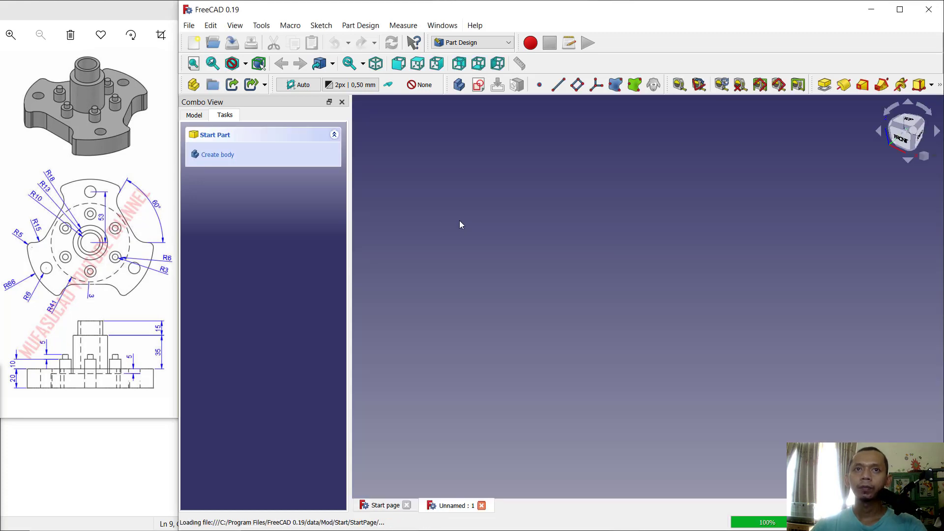
pyautogui.click(473, 43)
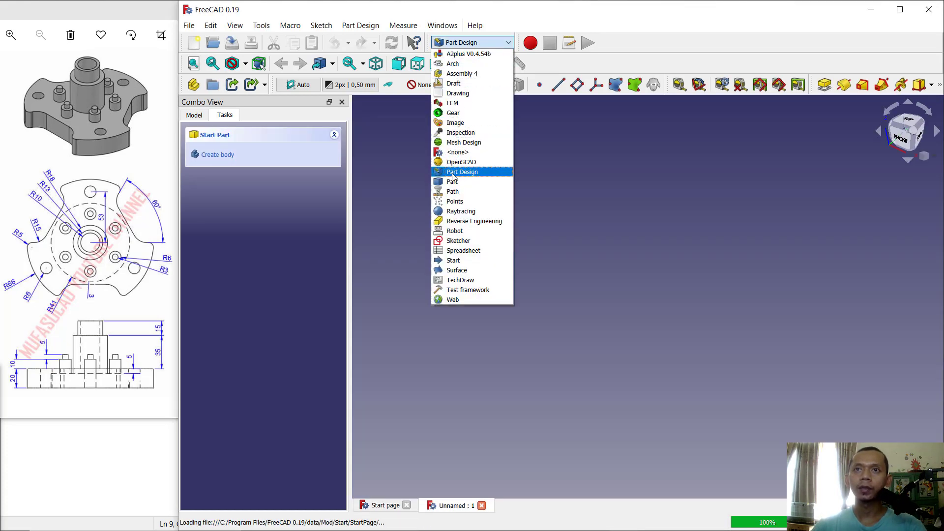
pyautogui.click(456, 174)
# Step: Create a body and start a sketch on its XY base plane
pyautogui.click(218, 155)
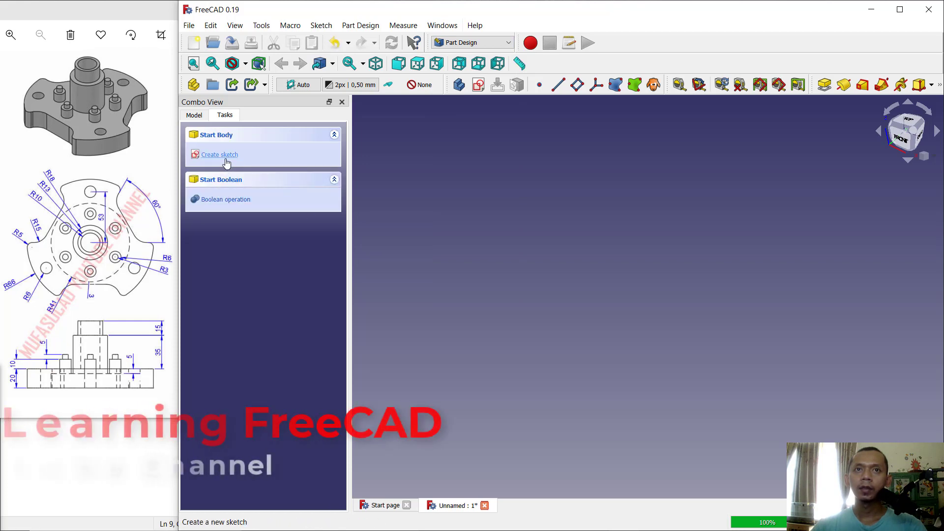
pyautogui.click(221, 156)
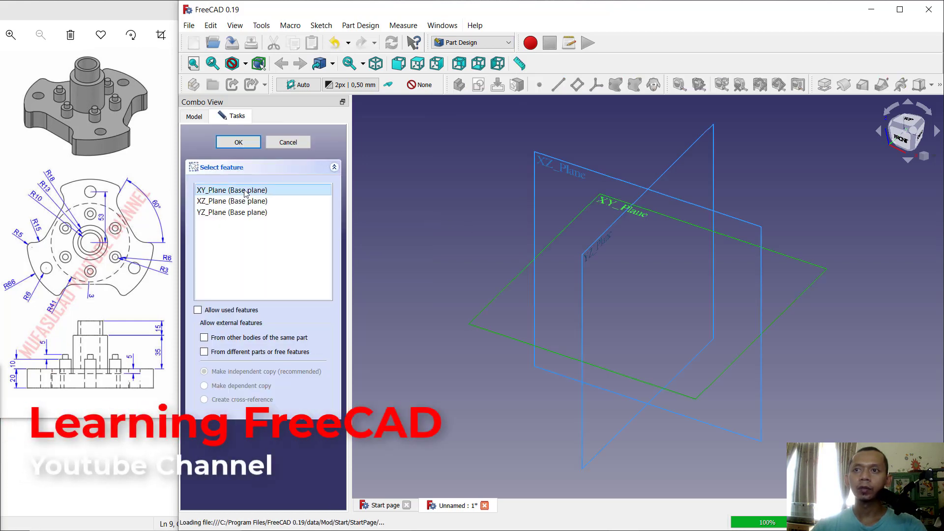
pyautogui.click(246, 143)
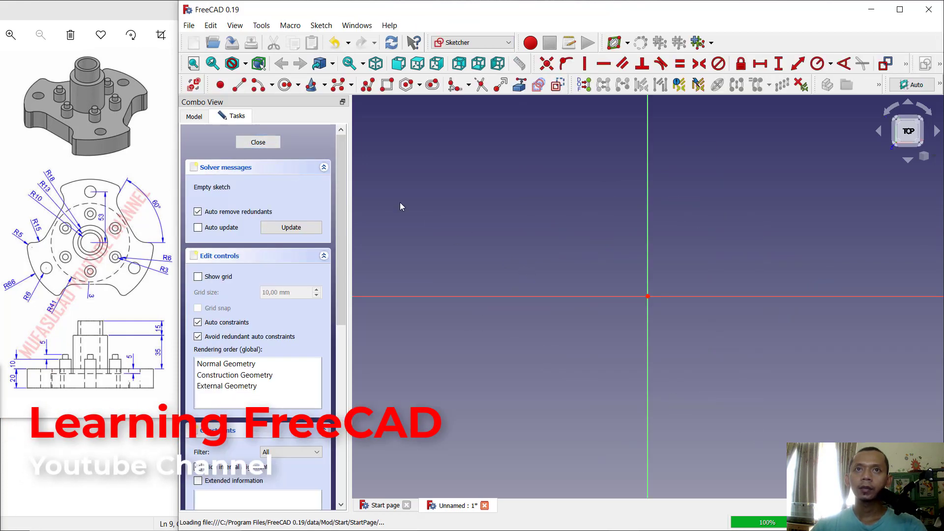
# Step: Sketch a circle centred on the origin and constrain its radius to 66 mm
pyautogui.click(286, 84)
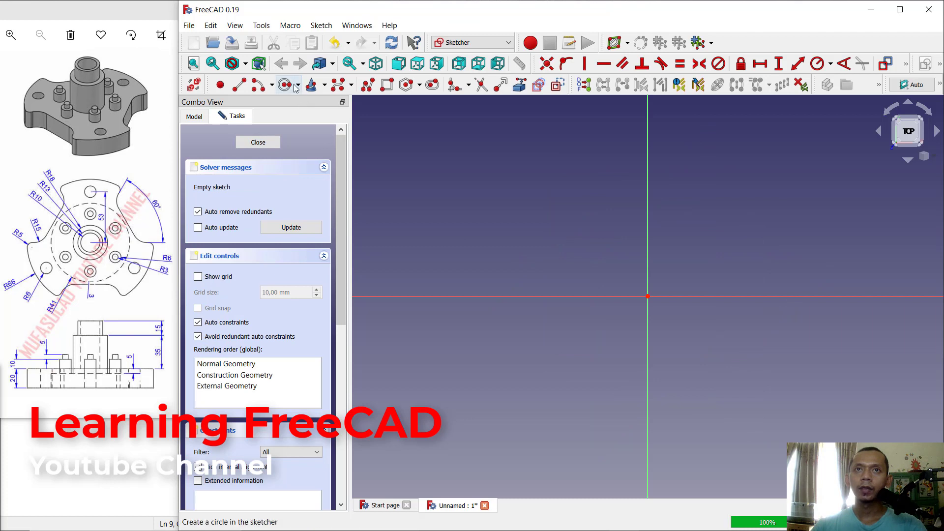
pyautogui.click(648, 296)
pyautogui.click(735, 224)
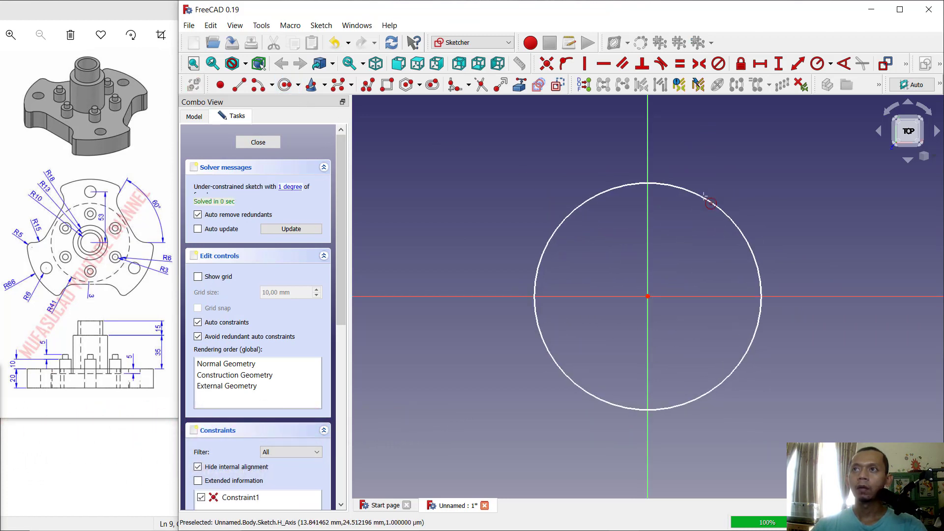
pyautogui.click(818, 64)
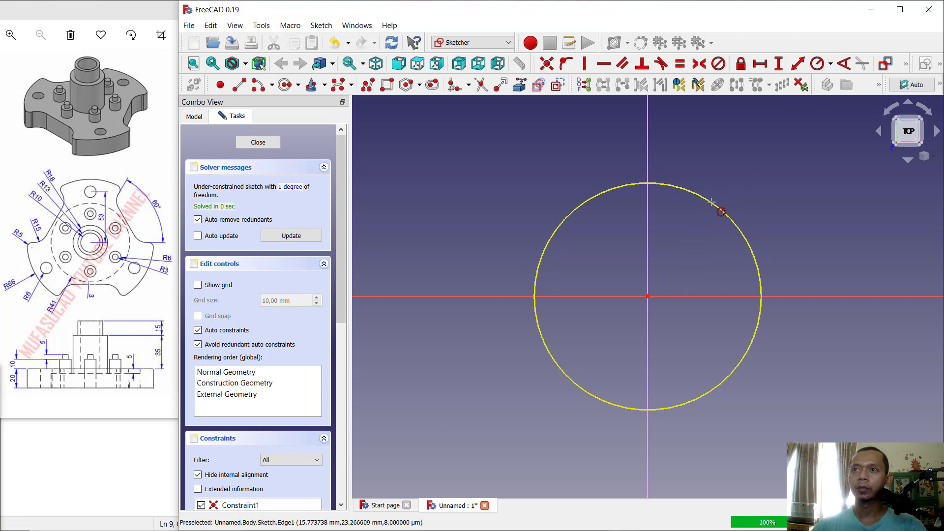
pyautogui.click(720, 208)
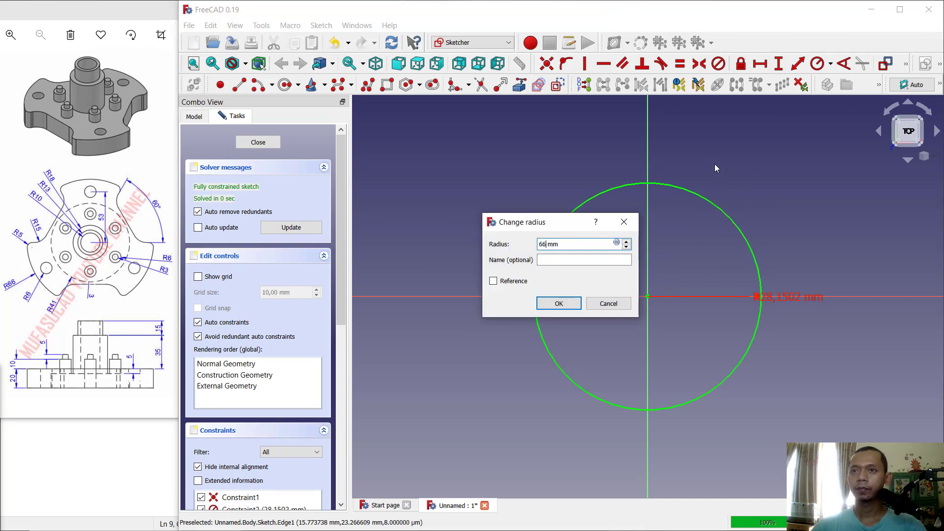
pyautogui.write('66')
pyautogui.press('Return')
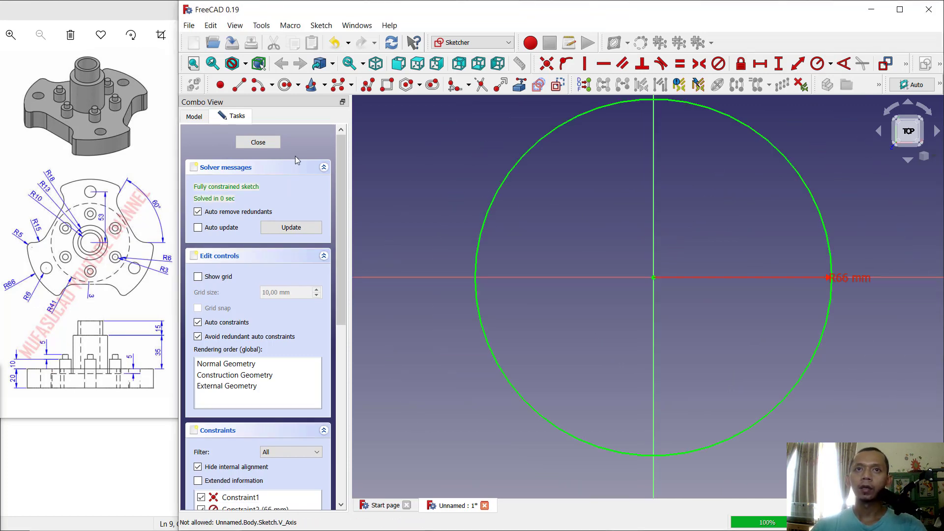
# Step: Close the circle sketch and pad it to a length of 20 mm
pyautogui.click(258, 142)
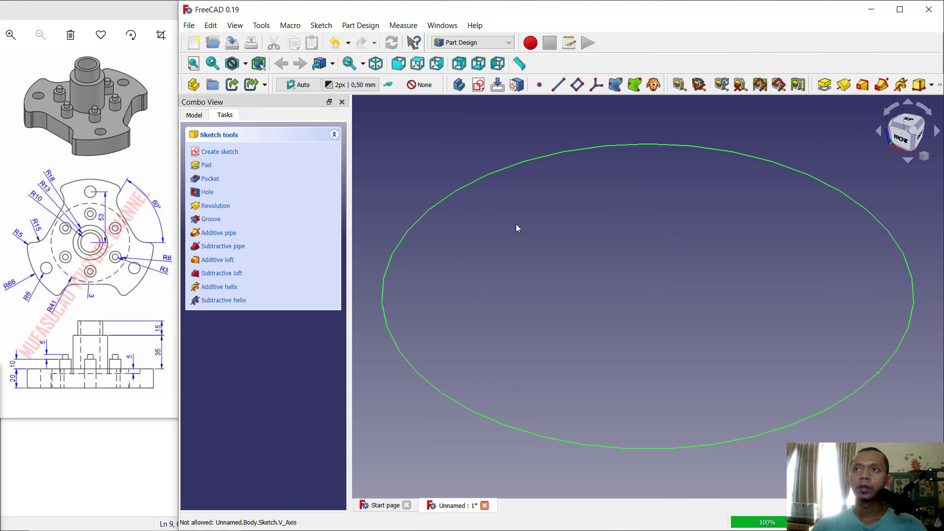
pyautogui.click(825, 86)
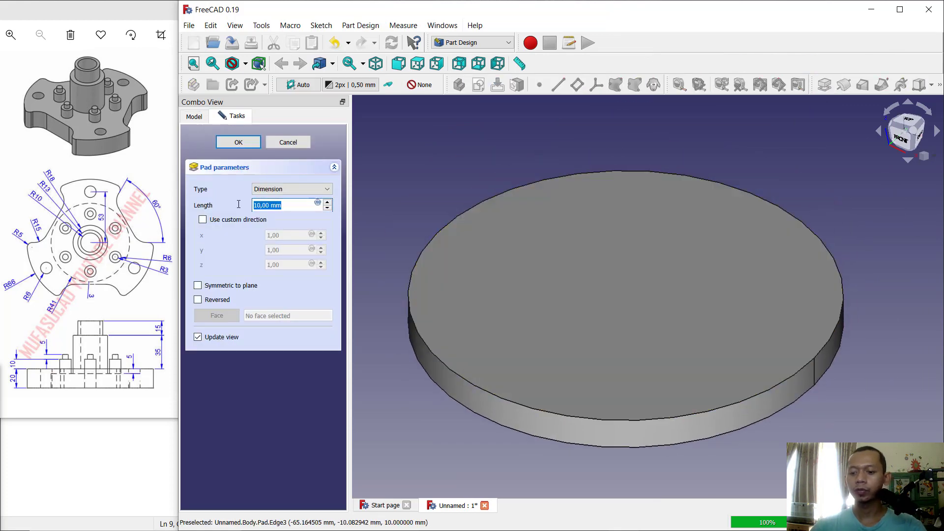
pyautogui.write('20')
pyautogui.click(238, 142)
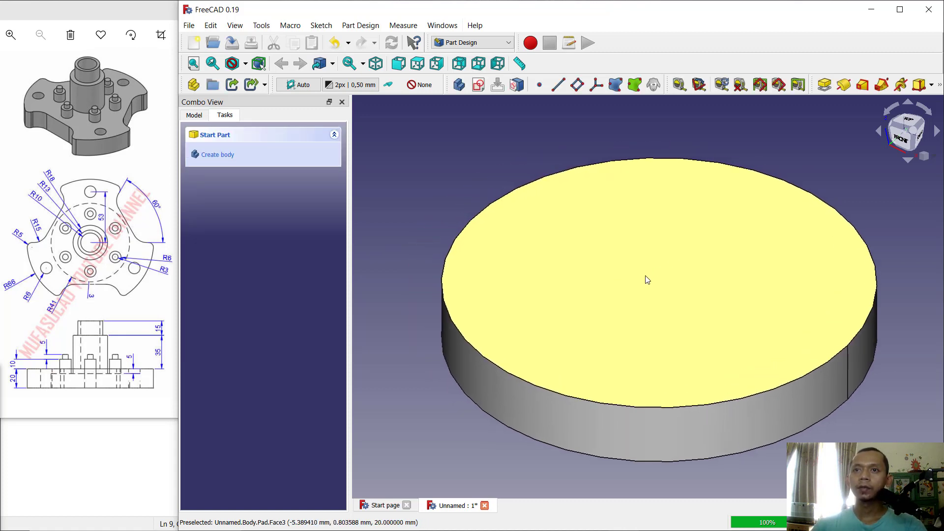
# Step: Start a sketch on the disc's upper face and draw an arc centred on the origin, spanning the vertical axis below it
pyautogui.click(615, 276)
pyautogui.click(217, 152)
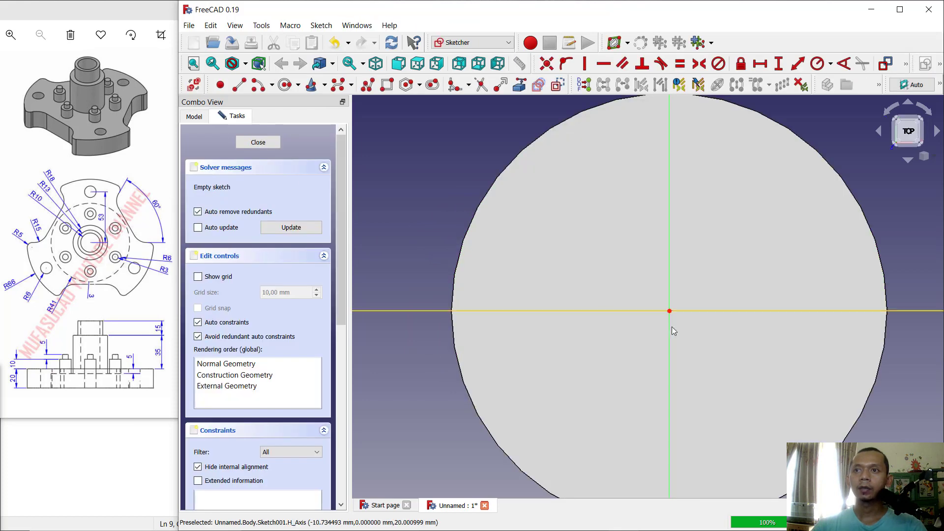
pyautogui.scroll(-2, 657, 290)
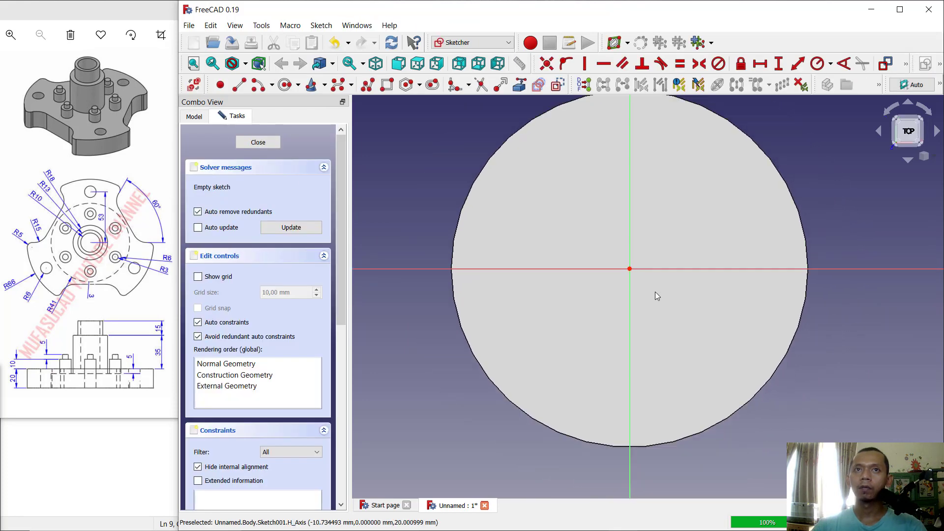
pyautogui.click(259, 87)
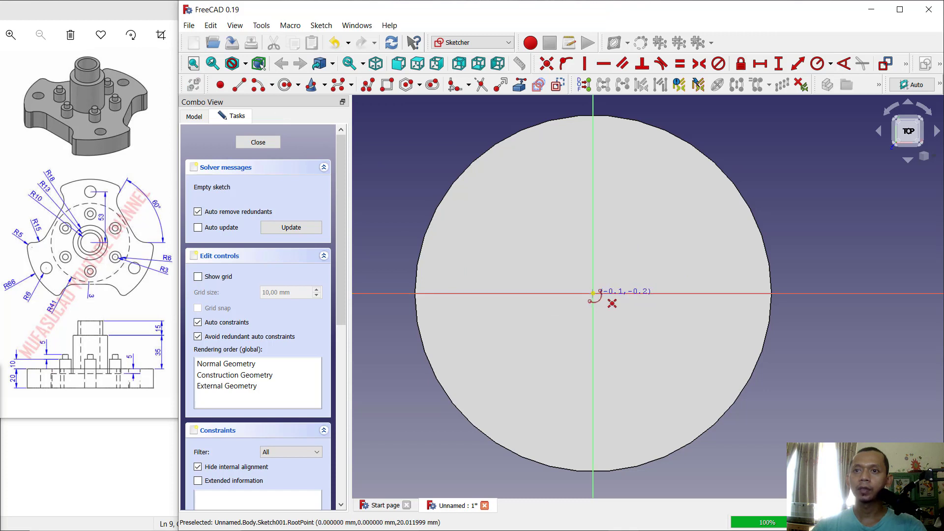
pyautogui.click(594, 293)
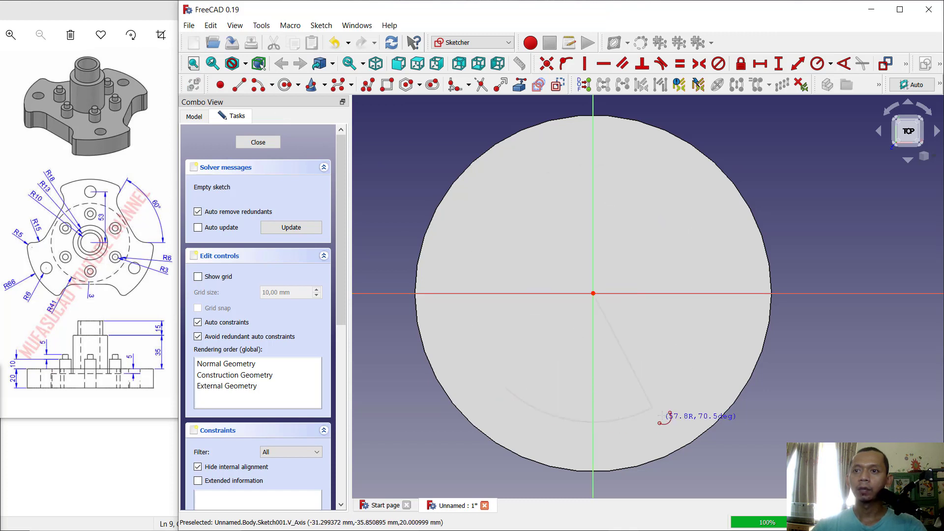
pyautogui.click(679, 390)
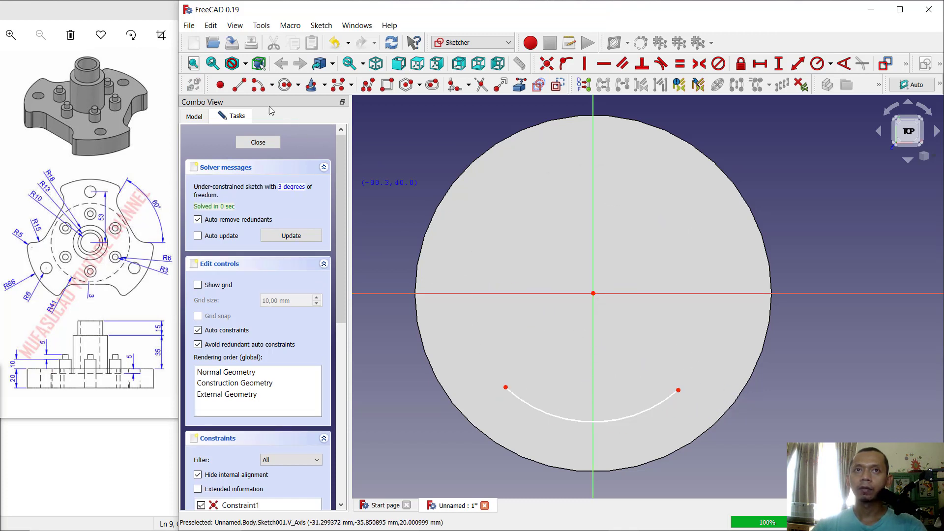
# Step: Draw two straight lines connecting the arc's endpoints to the origin, forming a closed wedge
pyautogui.click(240, 84)
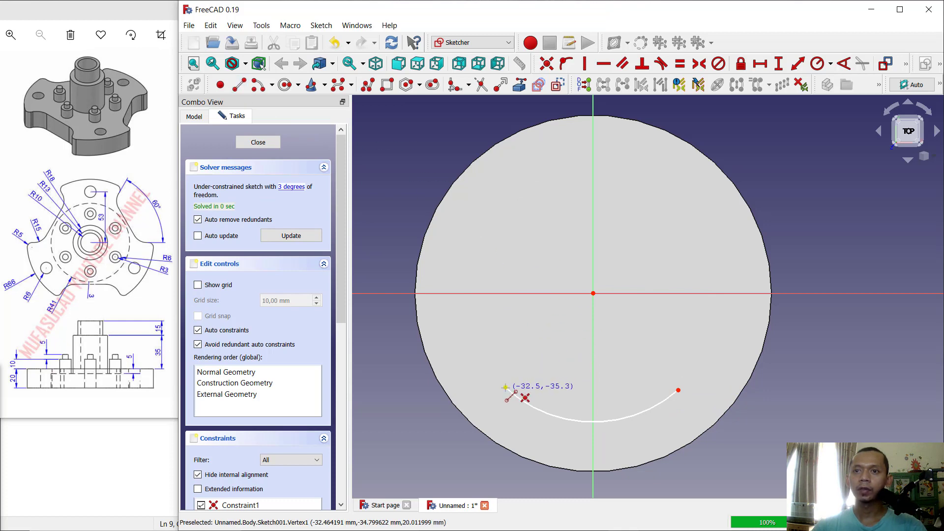
pyautogui.click(507, 389)
pyautogui.click(593, 294)
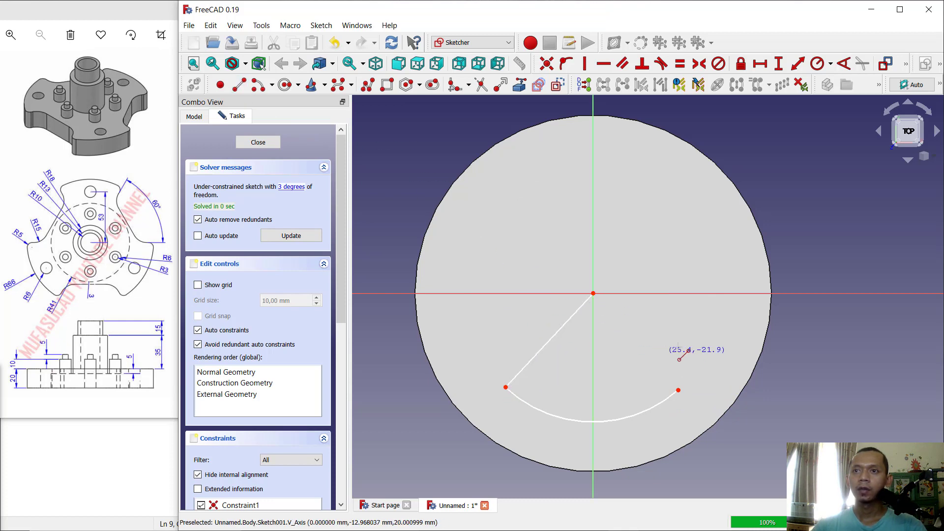
pyautogui.click(678, 390)
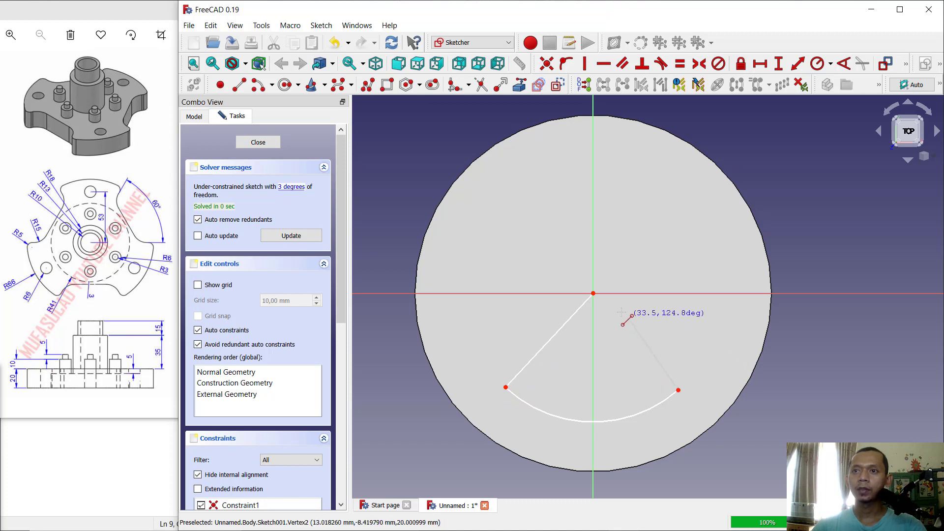
pyautogui.click(593, 293)
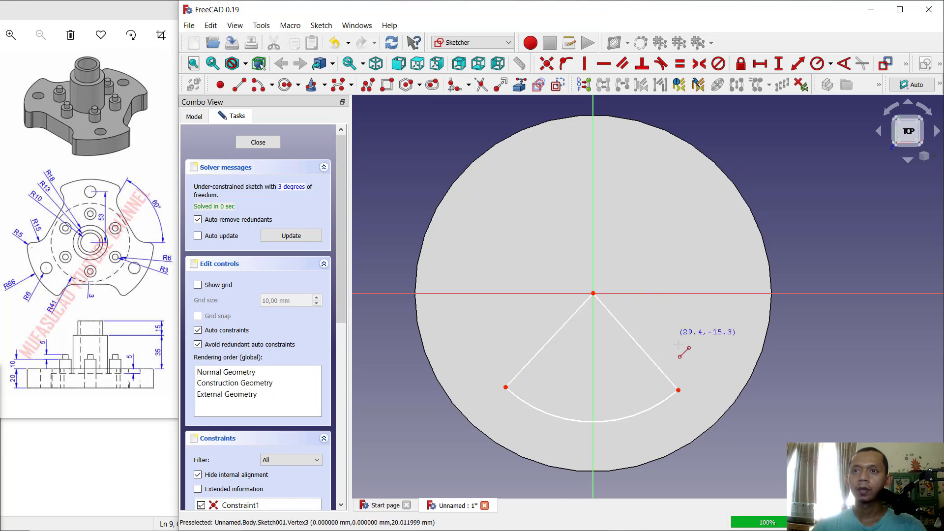
# Step: Draw a line about 30 mm long from the origin down the vertical axis and convert it to construction geometry
pyautogui.click(593, 294)
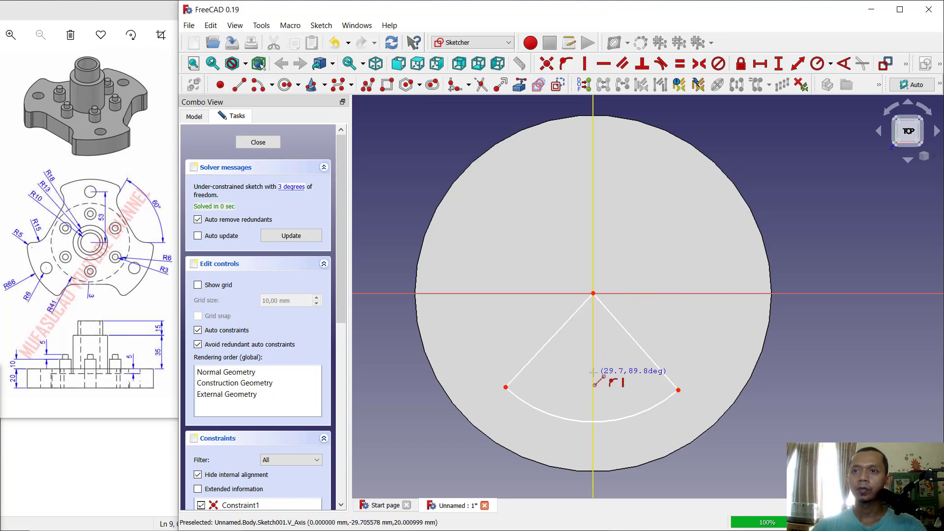
pyautogui.click(595, 374)
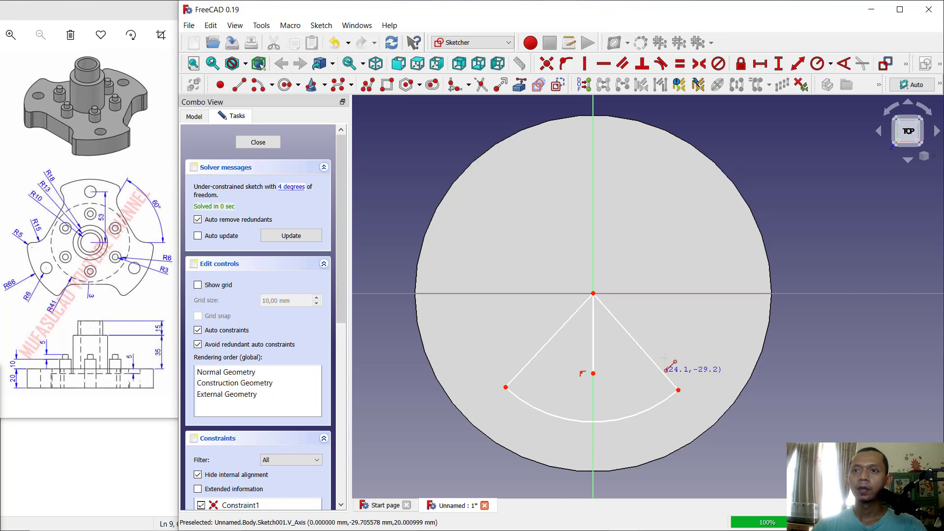
pyautogui.rightClick(594, 344)
pyautogui.click(593, 340)
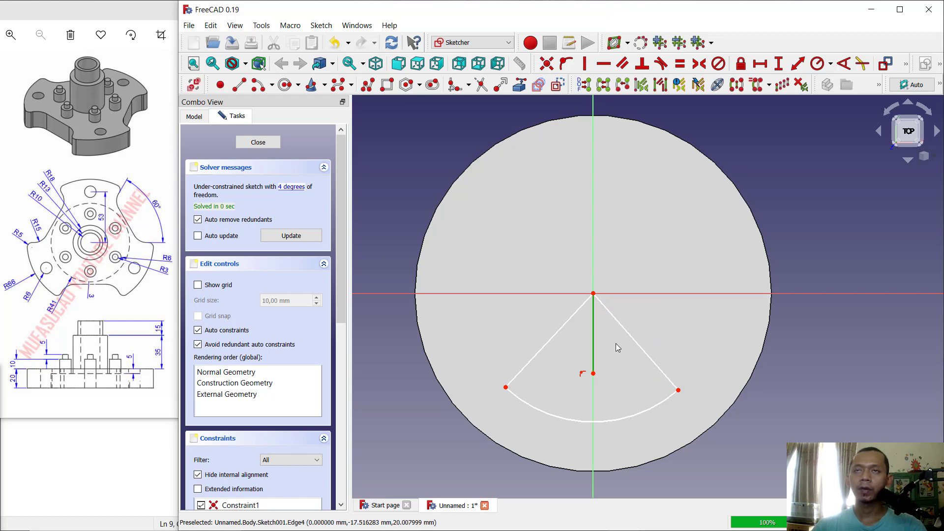
pyautogui.click(558, 85)
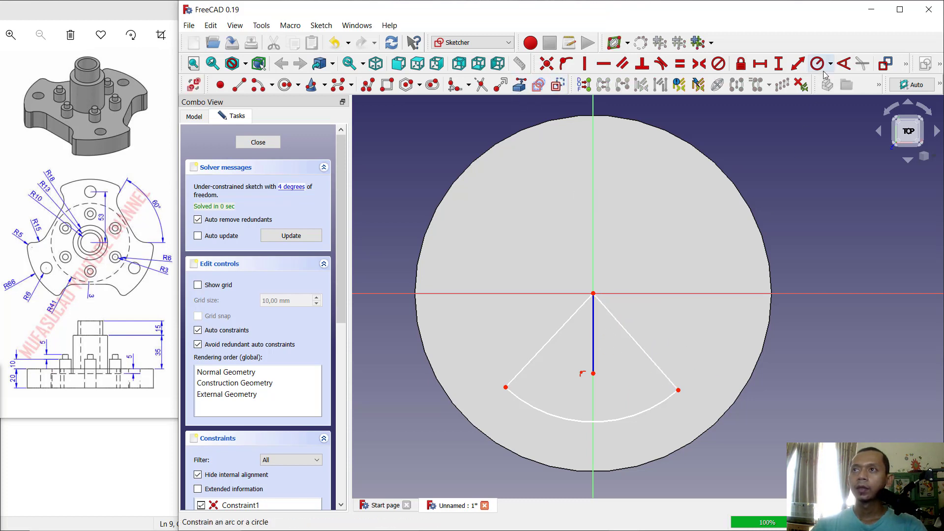
# Step: Constrain the angle between each slanted wedge side and the vertical construction line to 30°
pyautogui.click(844, 63)
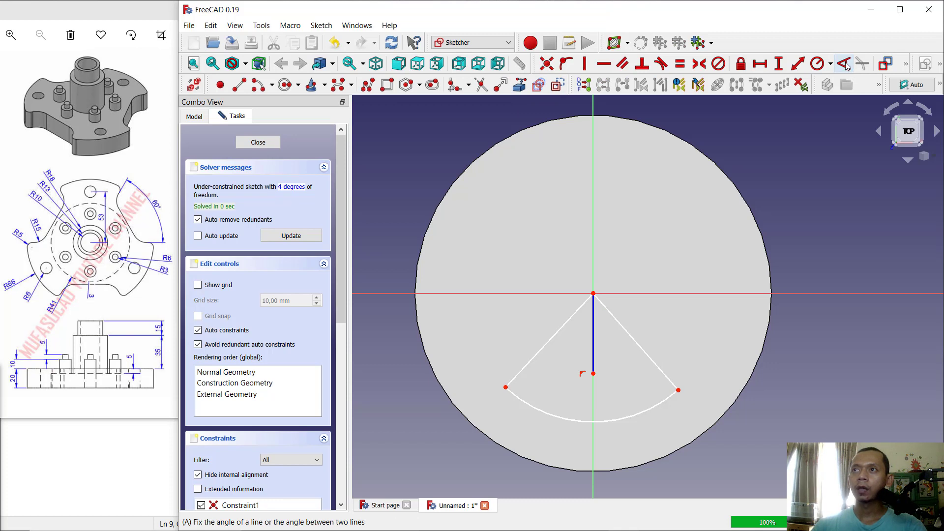
pyautogui.click(573, 317)
pyautogui.click(594, 322)
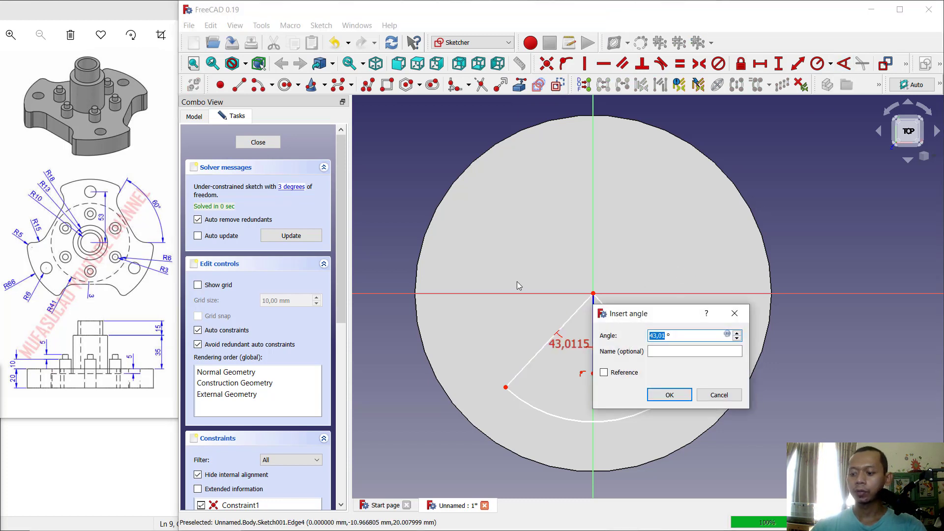
pyautogui.write('30')
pyautogui.press('Return')
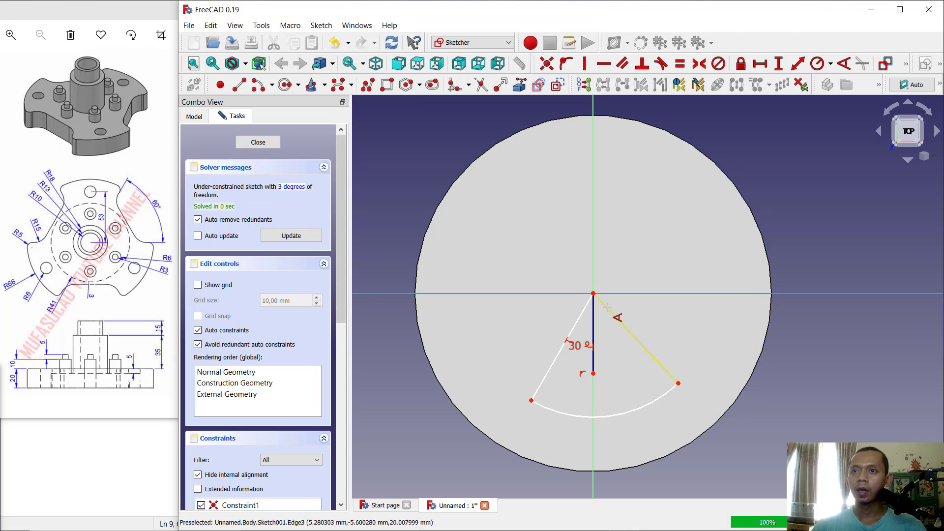
pyautogui.click(608, 308)
pyautogui.click(594, 320)
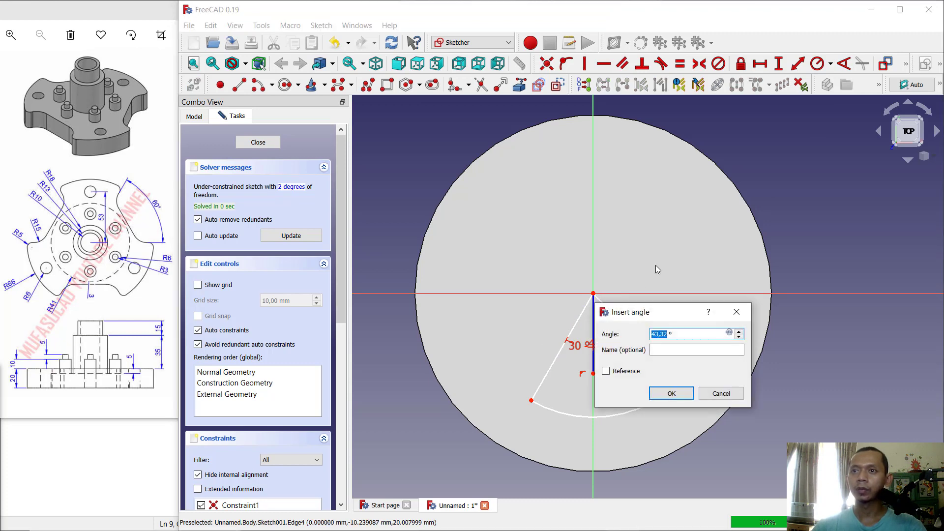
pyautogui.write('30')
pyautogui.press('Return')
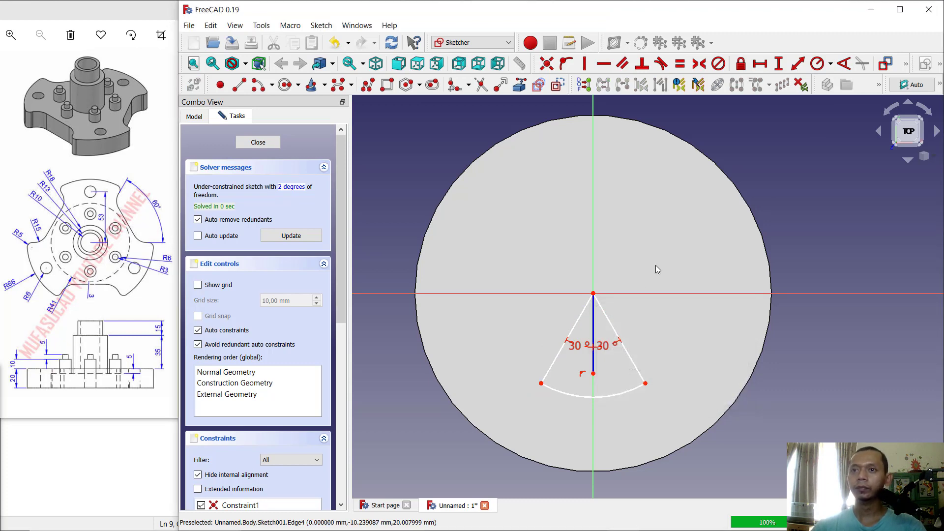
# Step: Constrain the wedge arc's radius to 66 mm
pyautogui.click(818, 63)
pyautogui.click(624, 393)
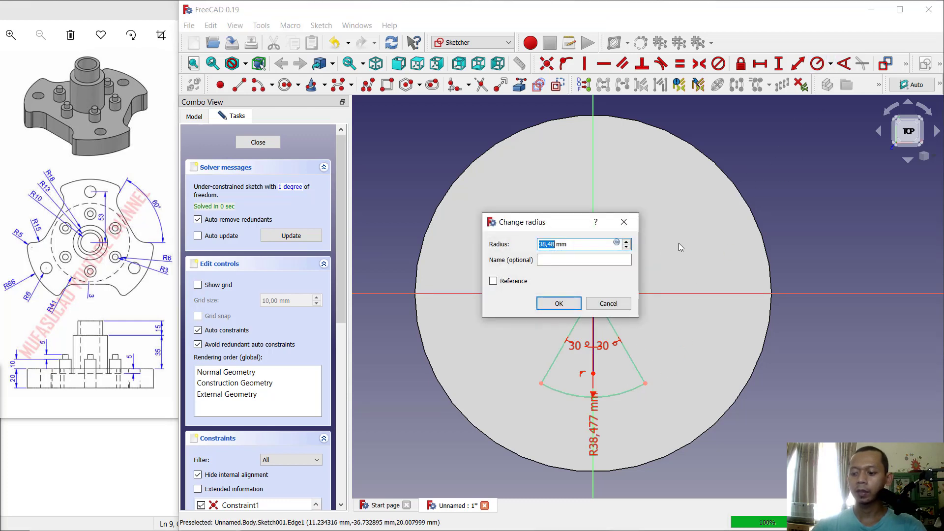
pyautogui.write('66')
pyautogui.press('Return')
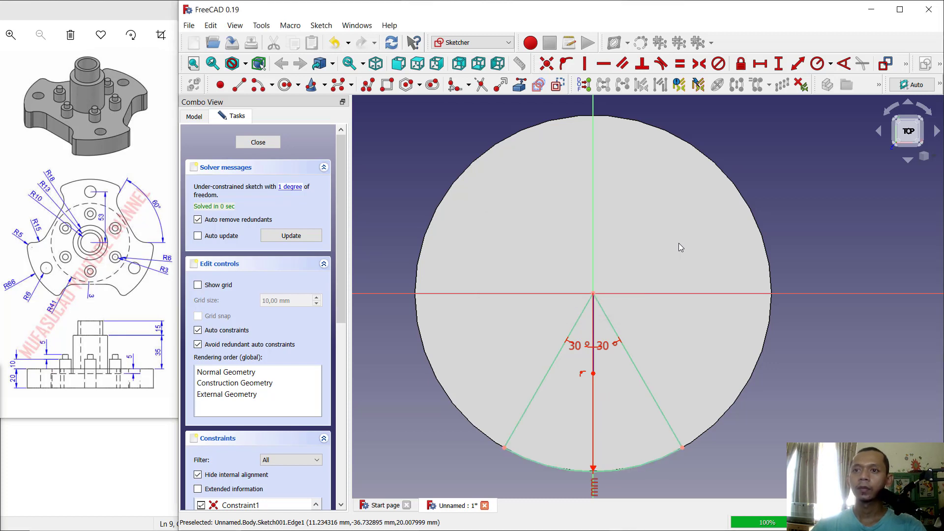
# Step: Draw a horizontal line about 66 mm long across the wedge, extending past both slanted sides about 38 mm below the origin
pyautogui.press('g')
pyautogui.press('c')
pyautogui.click(240, 85)
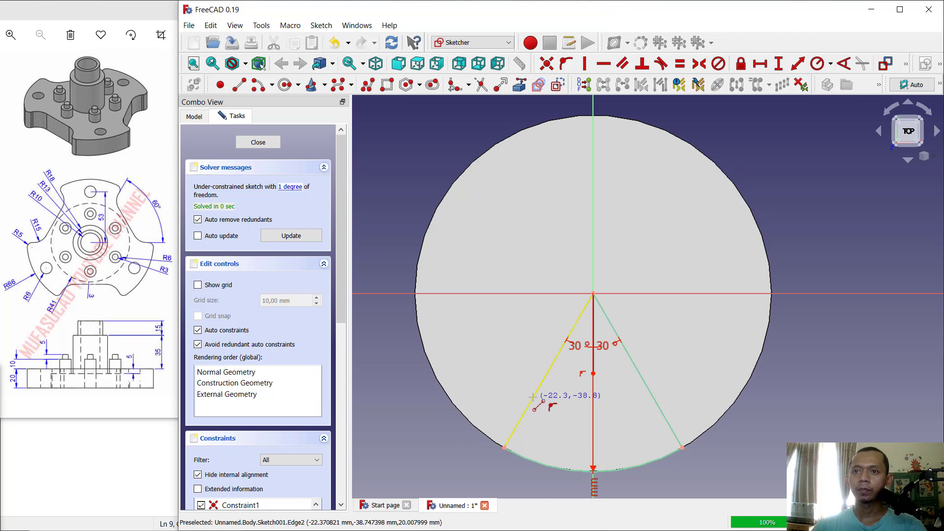
pyautogui.click(505, 396)
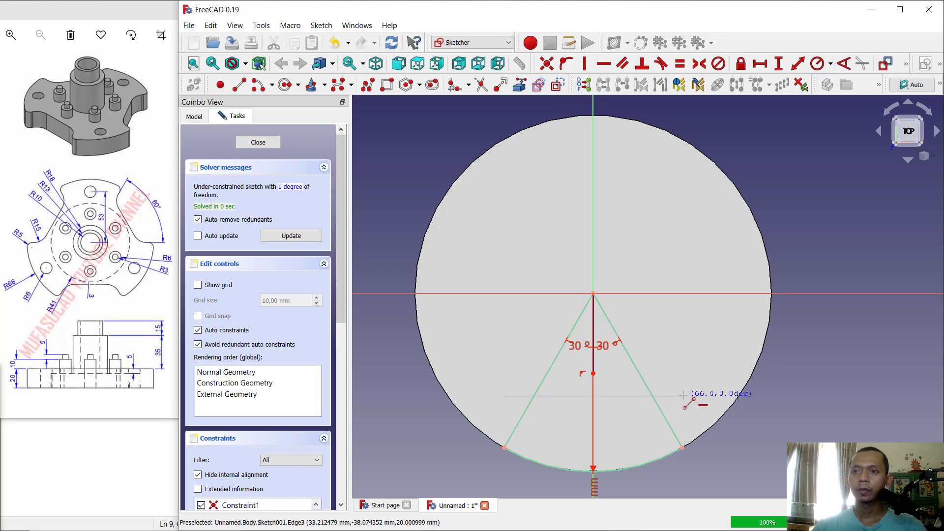
pyautogui.click(684, 396)
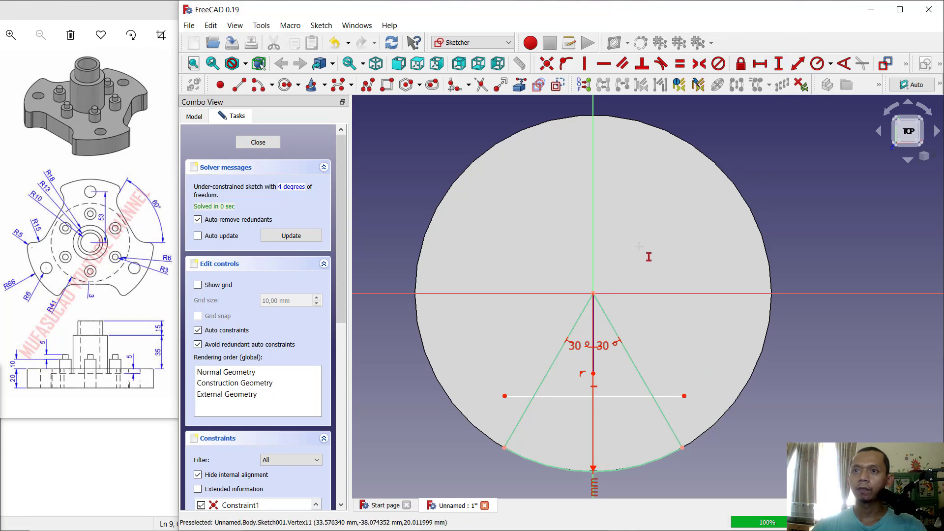
# Step: Constrain the vertical distance between the origin and the horizontal line to 44 mm
pyautogui.click(594, 294)
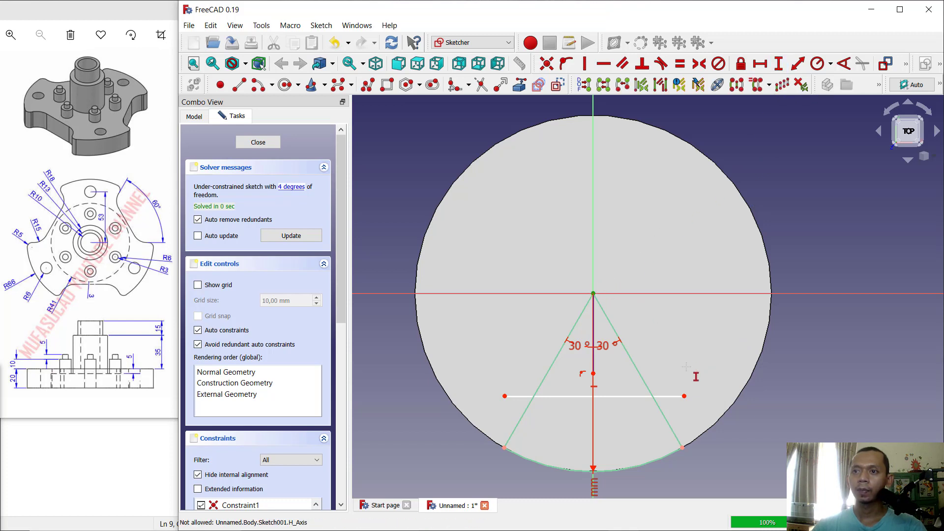
pyautogui.click(684, 396)
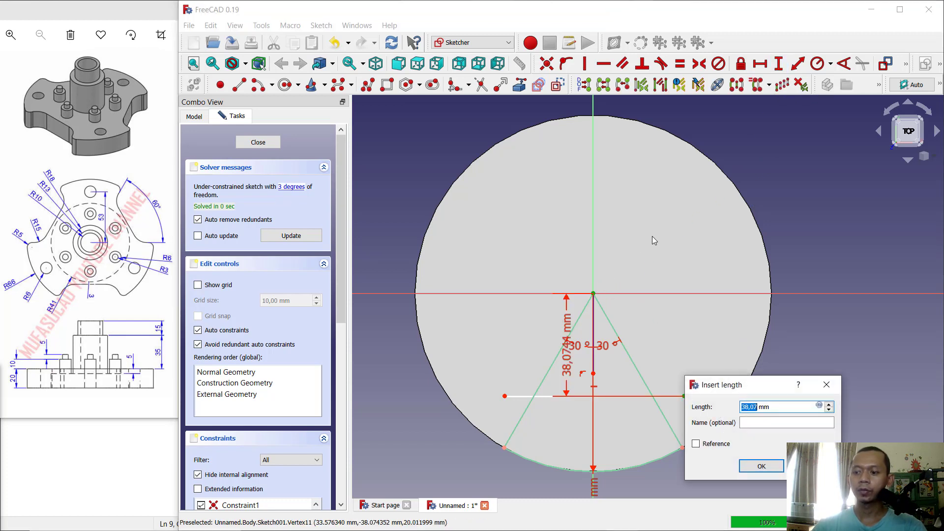
pyautogui.press('Return')
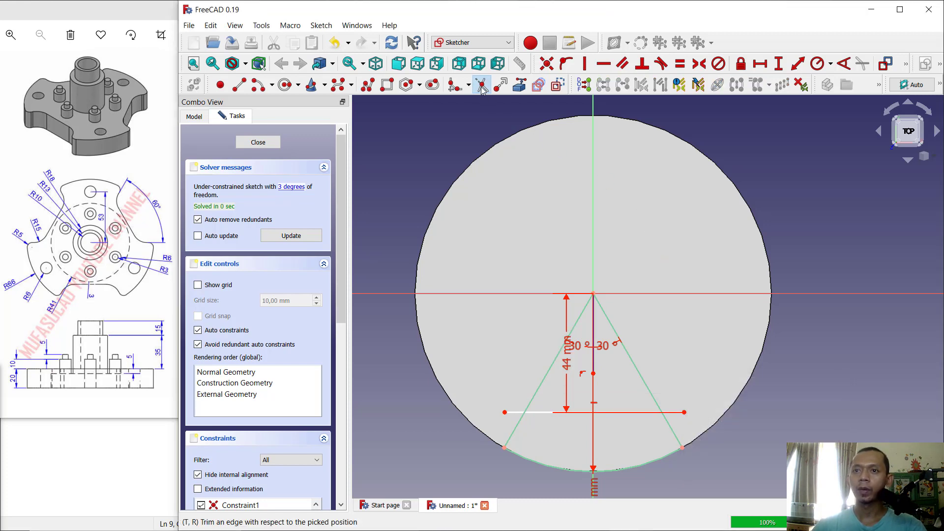
# Step: Trim the horizontal line's overhanging ends and the slanted sides above it to leave a closed cut-out profile, and close the sketch
pyautogui.click(512, 412)
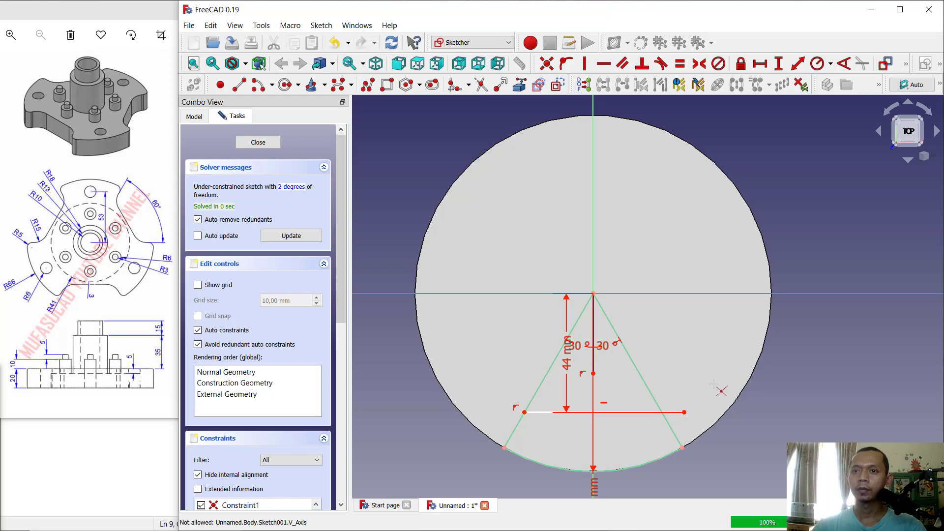
pyautogui.click(680, 418)
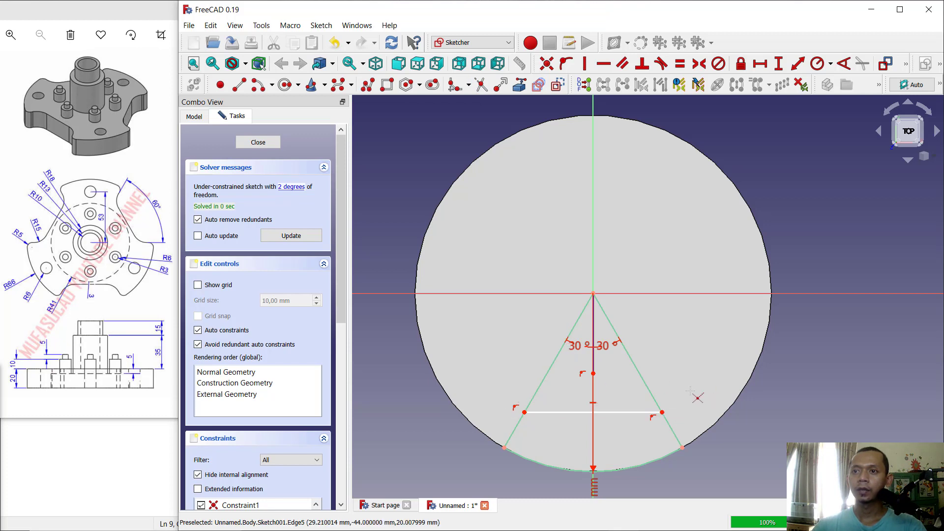
pyautogui.click(649, 385)
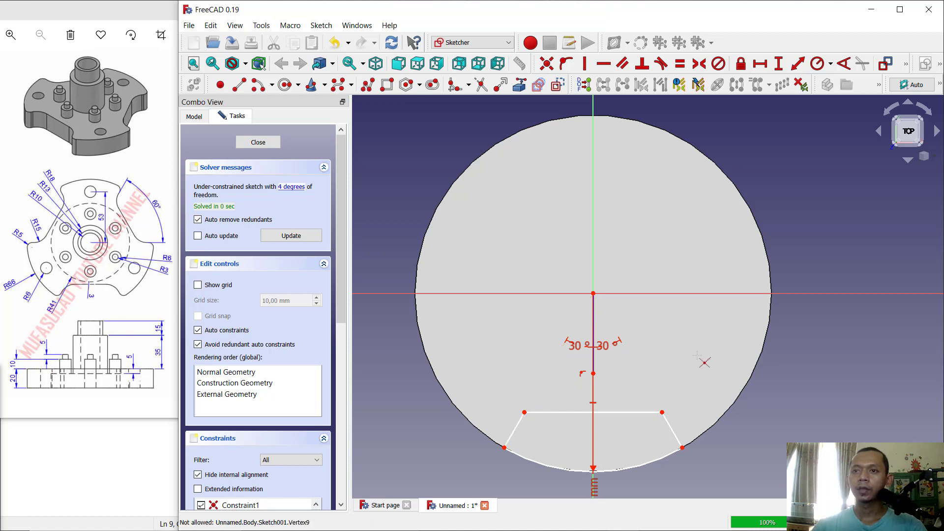
pyautogui.click(258, 142)
# Step: Pocket the cut-out sketch through the disc with a length of 20 mm
pyautogui.moveTo(652, 309); pyautogui.dragTo(635, 274, button='middle')
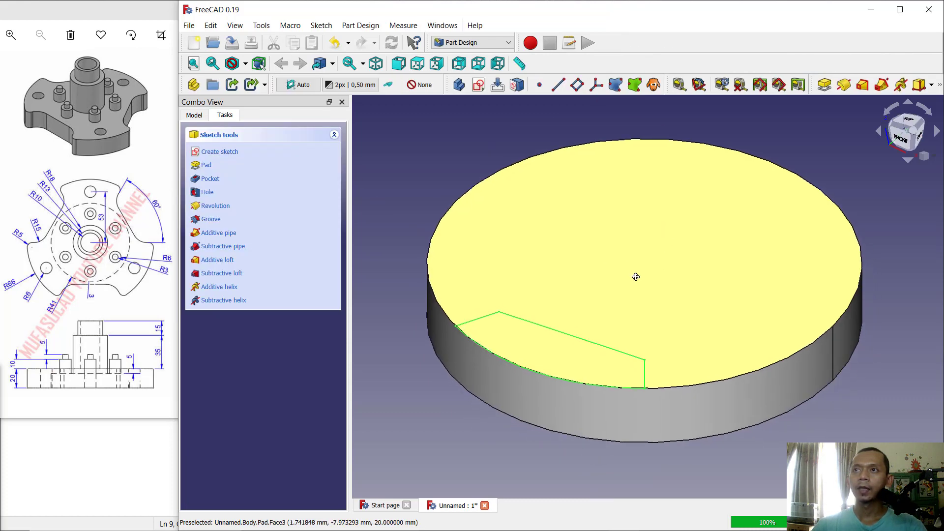
pyautogui.click(940, 87)
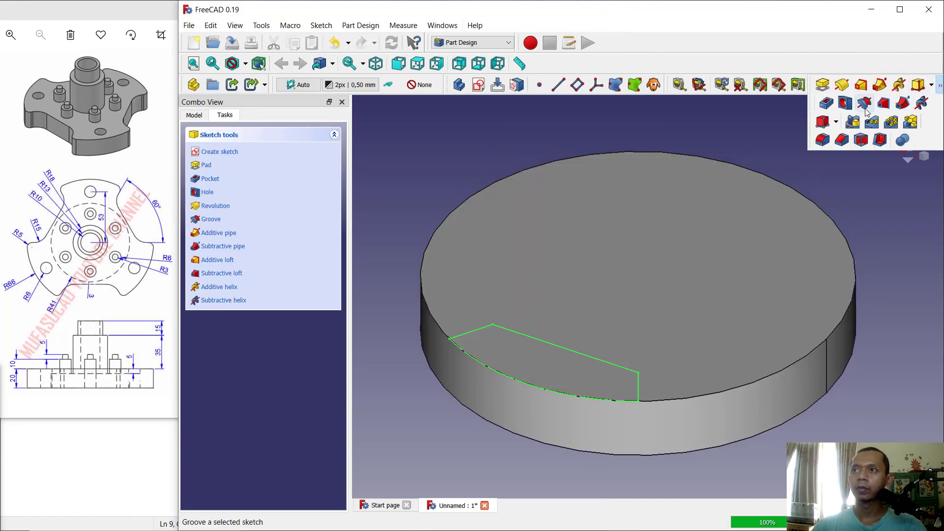
pyautogui.click(828, 104)
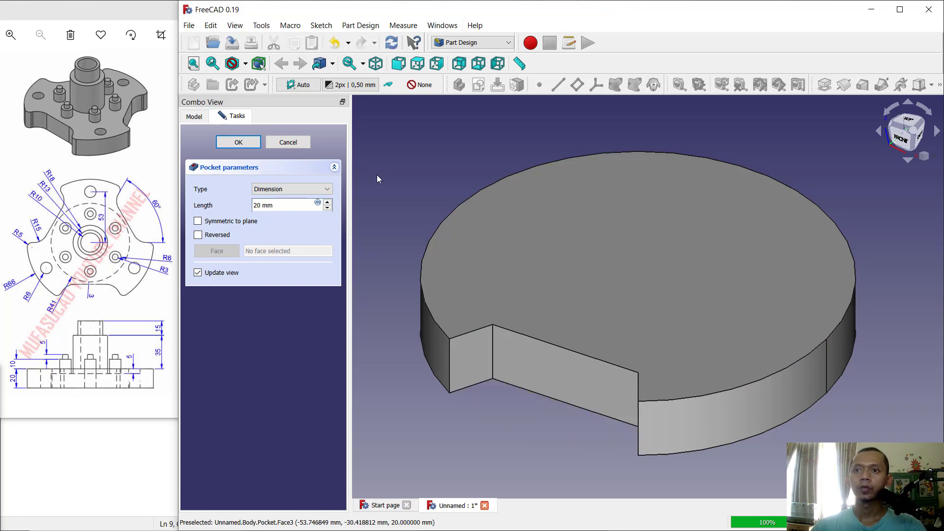
pyautogui.click(248, 144)
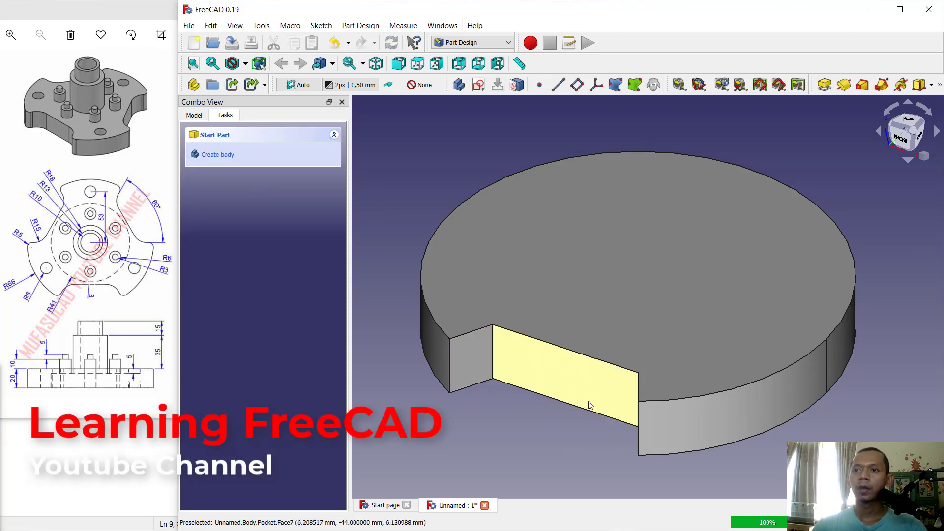
# Step: Fillet the two inner vertical edges of the cut-out with a 15 mm radius
pyautogui.moveTo(604, 427); pyautogui.dragTo(635, 423, button='middle')
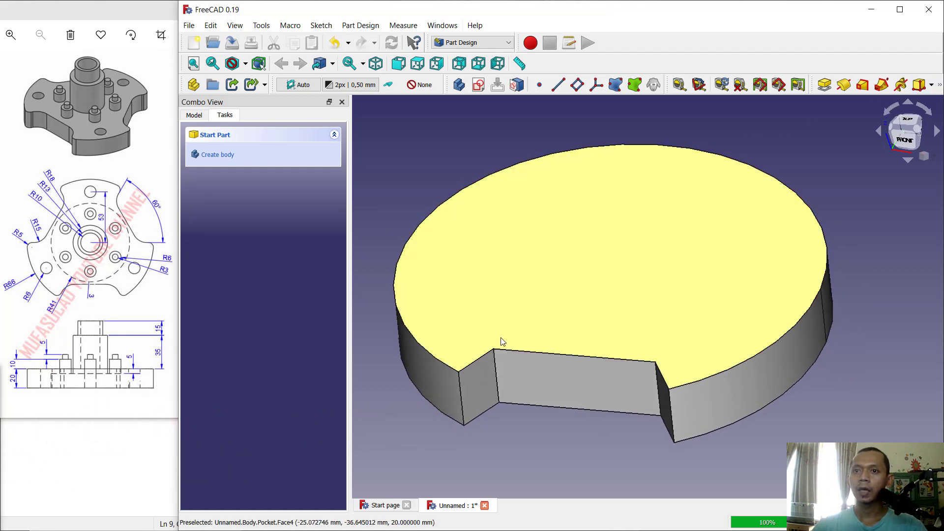
pyautogui.click(497, 375)
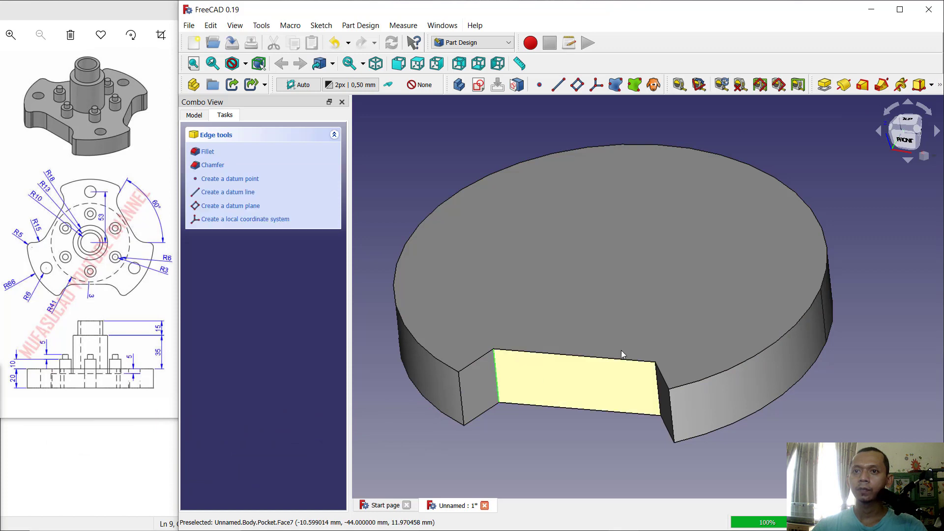
pyautogui.moveTo(622, 352); pyautogui.dragTo(667, 391, button='middle')
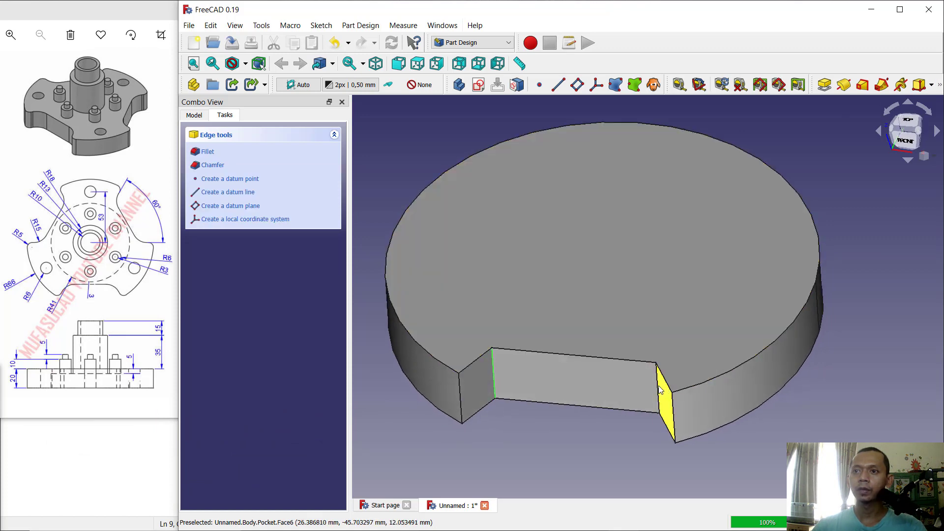
pyautogui.click(657, 388)
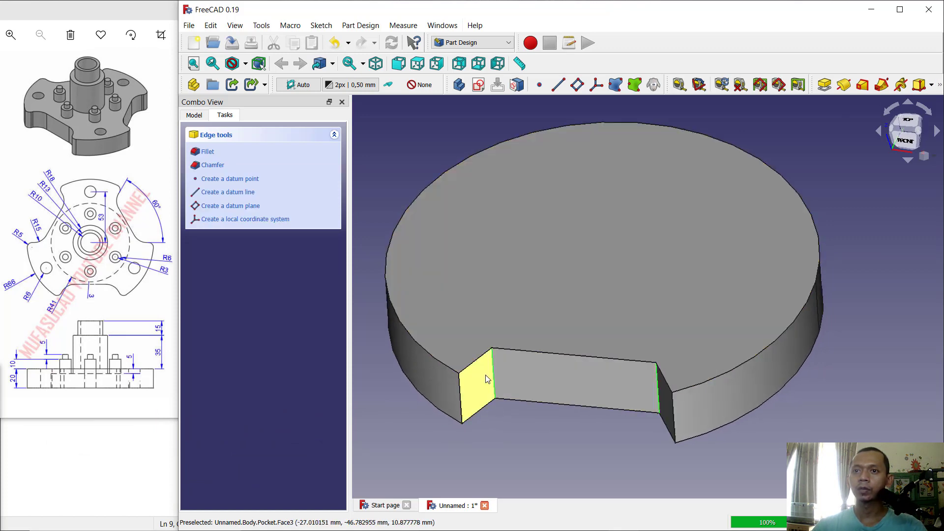
pyautogui.click(940, 88)
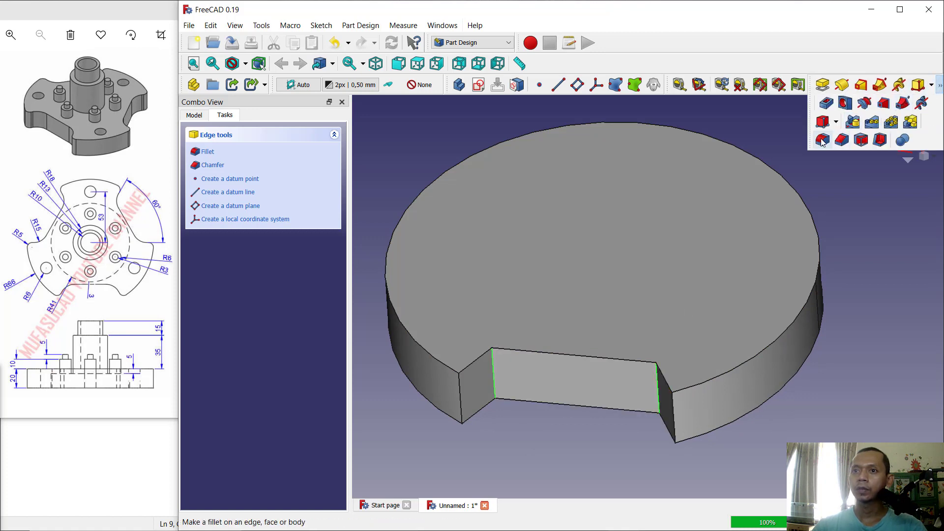
pyautogui.click(822, 142)
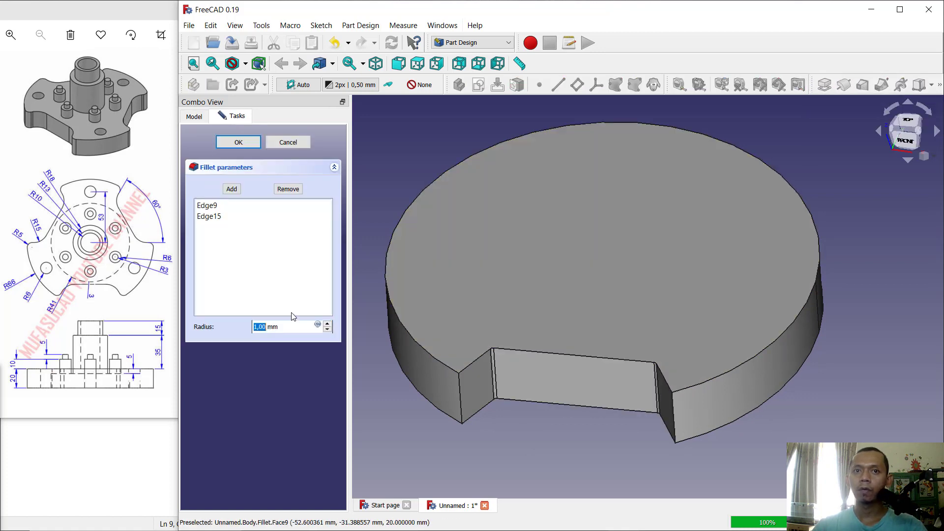
pyautogui.write('15')
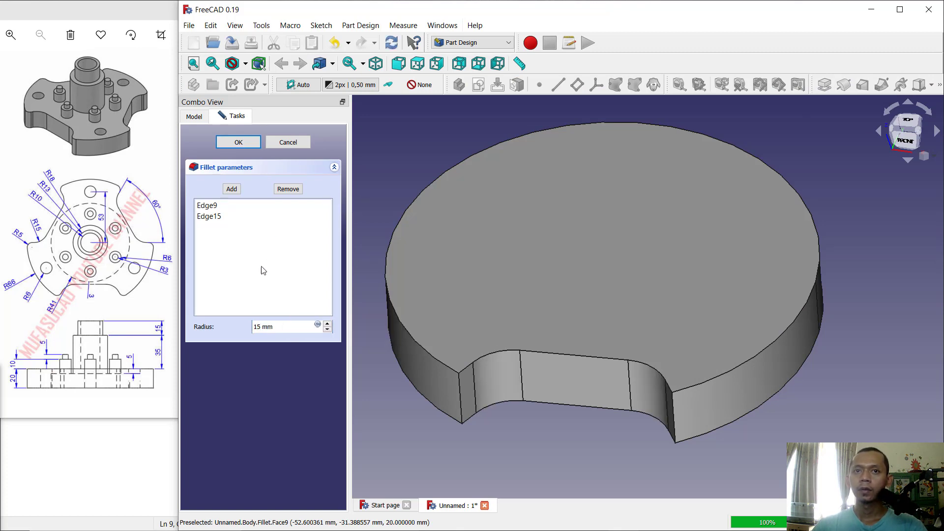
pyautogui.click(238, 142)
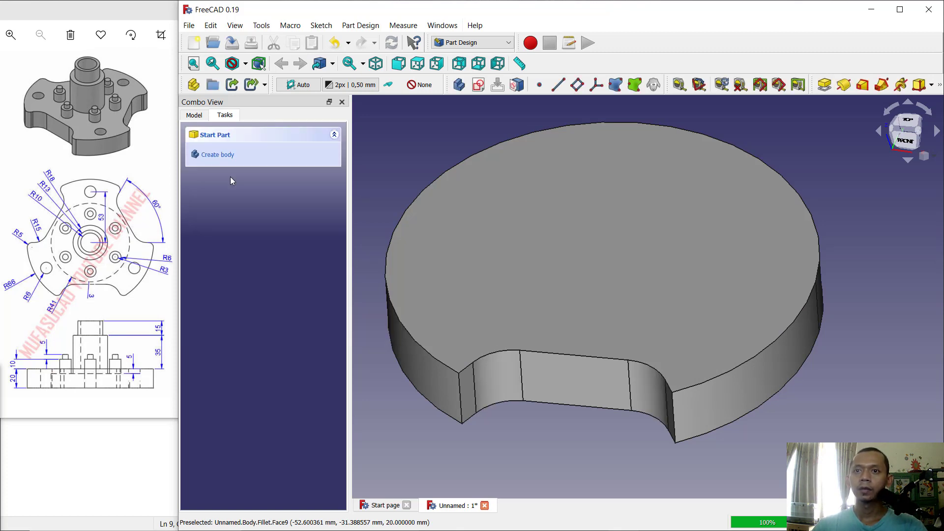
# Step: Fillet the two outer vertical edges where the cut-out meets the disc's rim with a 5 mm radius
pyautogui.click(461, 406)
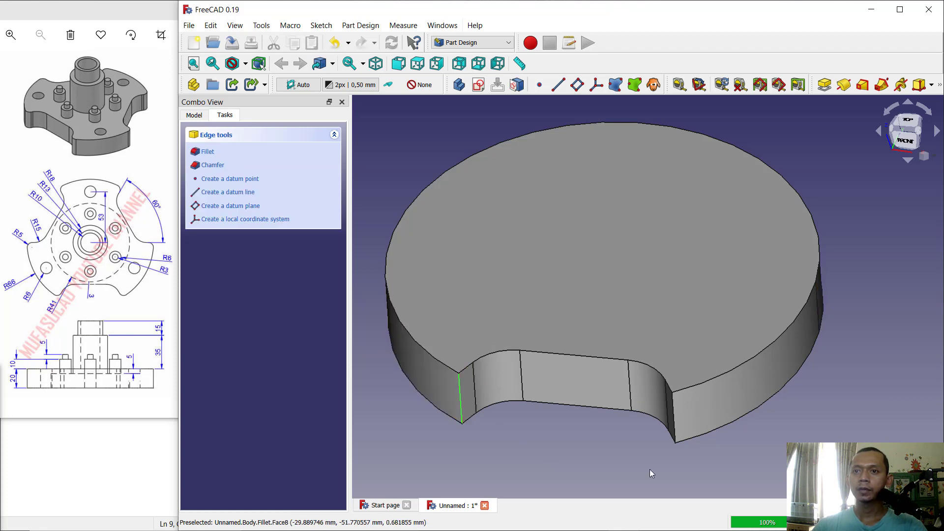
pyautogui.click(676, 421)
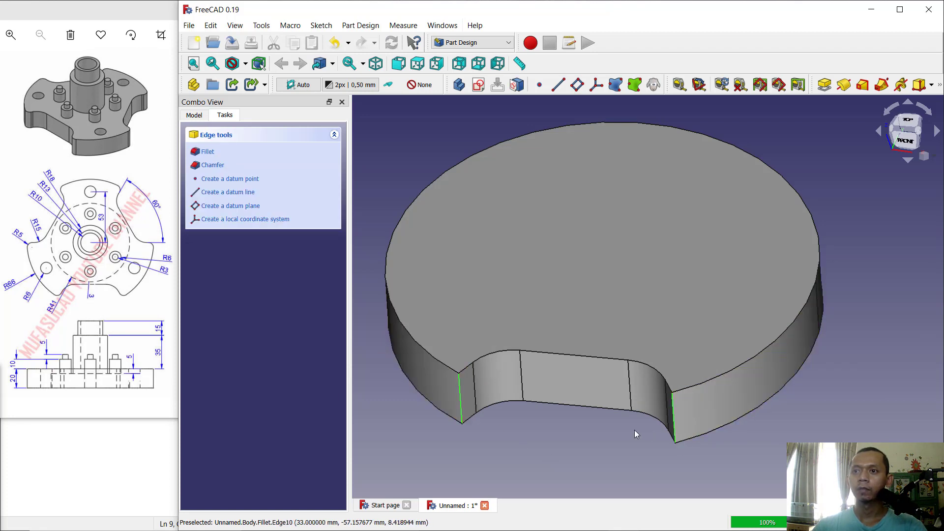
pyautogui.click(940, 84)
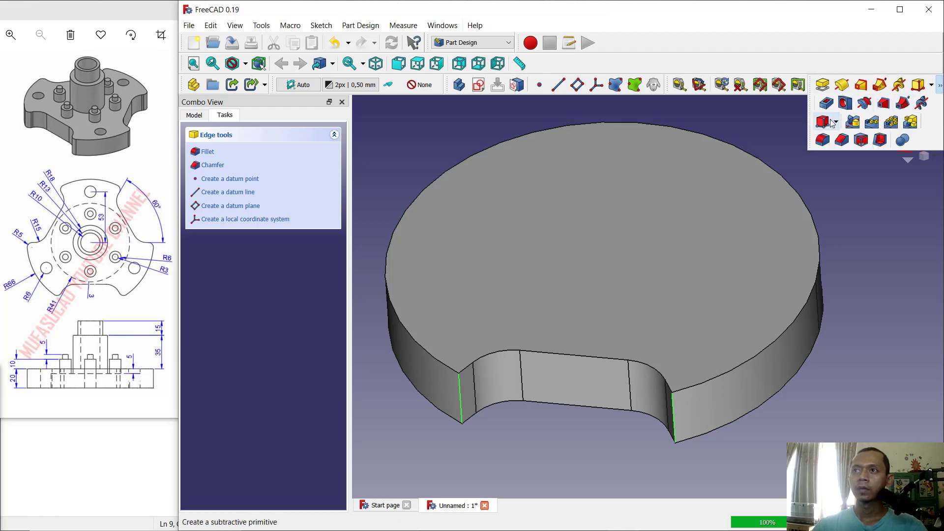
pyautogui.click(823, 141)
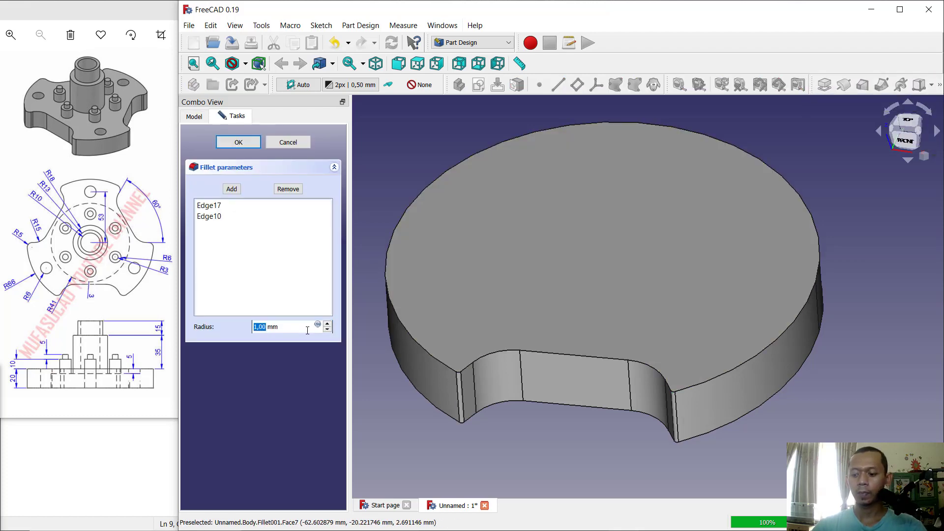
pyautogui.write('5')
pyautogui.click(242, 143)
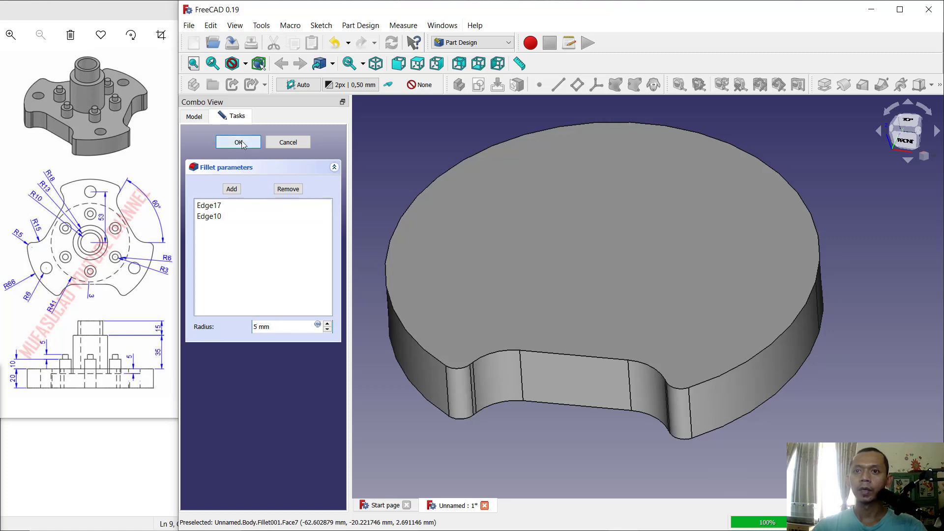
# Step: Create a polar pattern of the pocket and both fillets around the normal sketch axis with 3 occurrences over 360°
pyautogui.click(941, 86)
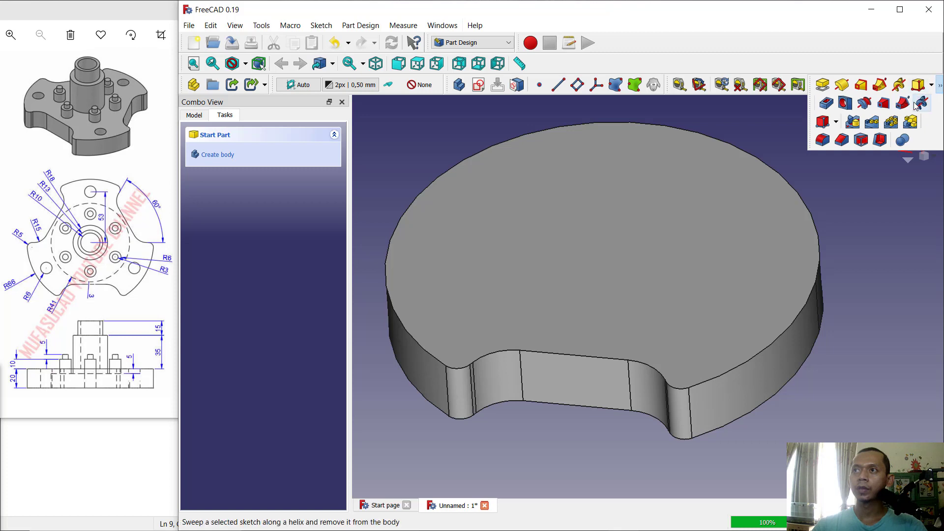
pyautogui.click(896, 122)
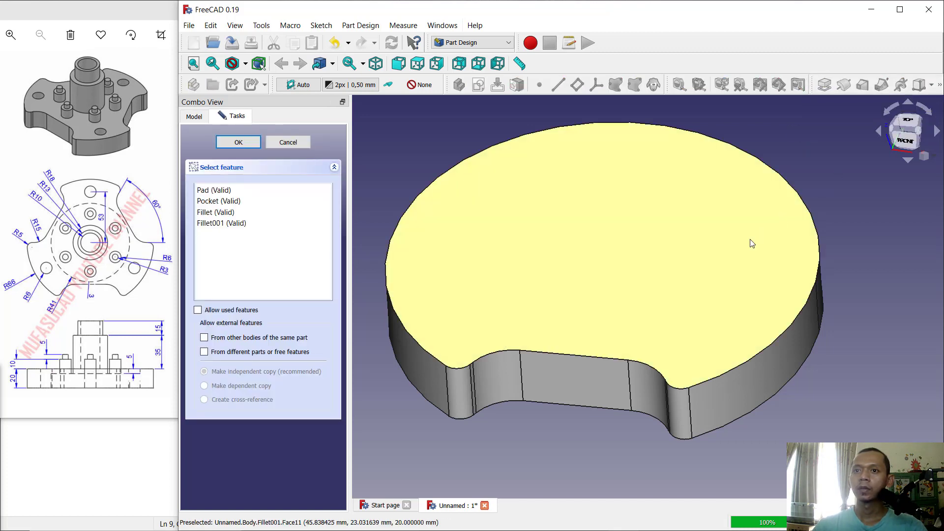
pyautogui.moveTo(223, 230); pyautogui.dragTo(219, 206)
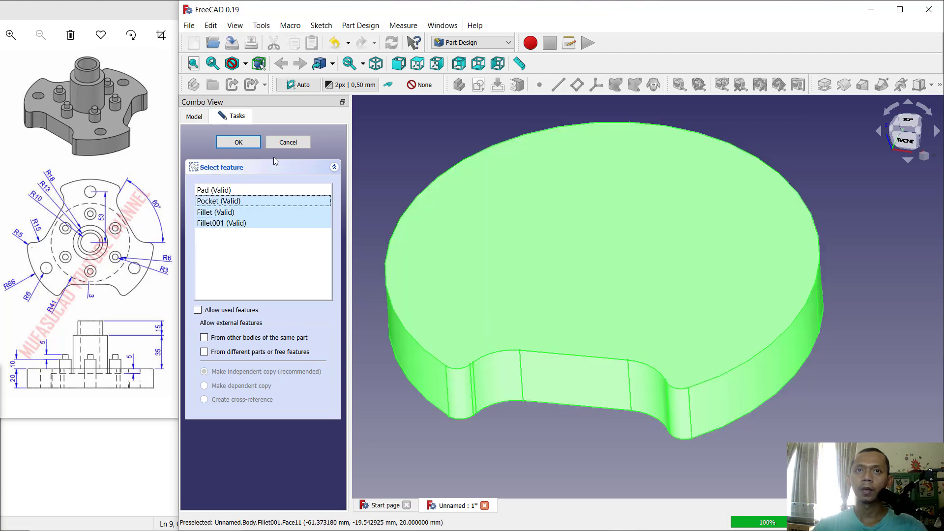
pyautogui.click(239, 142)
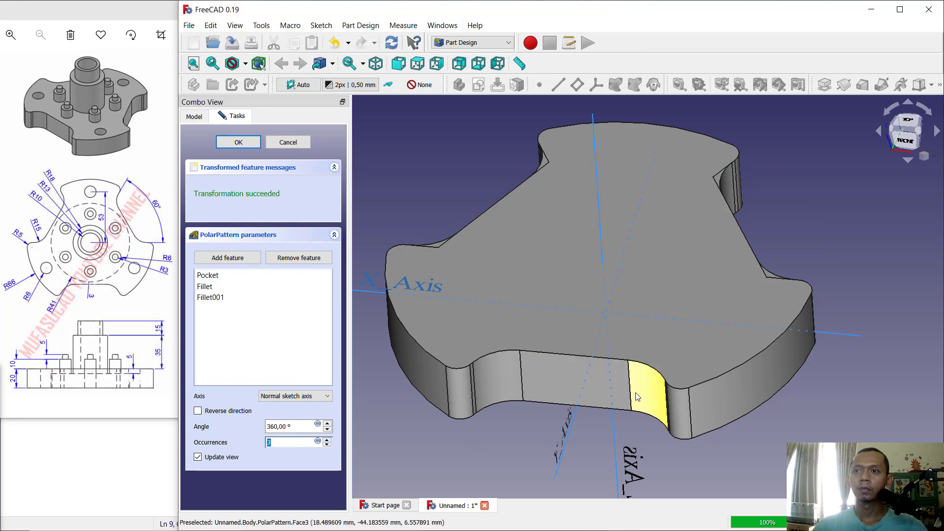
pyautogui.moveTo(728, 211); pyautogui.dragTo(735, 233, button='middle')
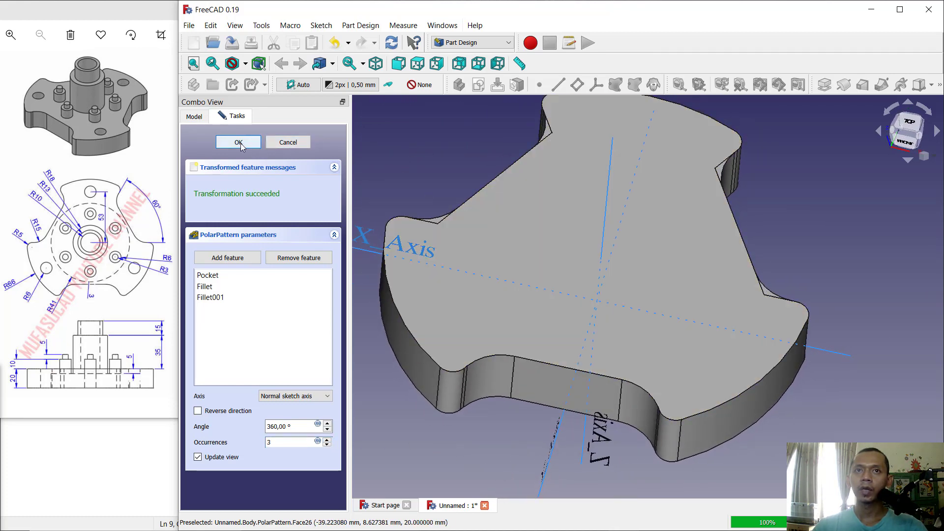
pyautogui.click(239, 142)
pyautogui.scroll(-2, 847, 247)
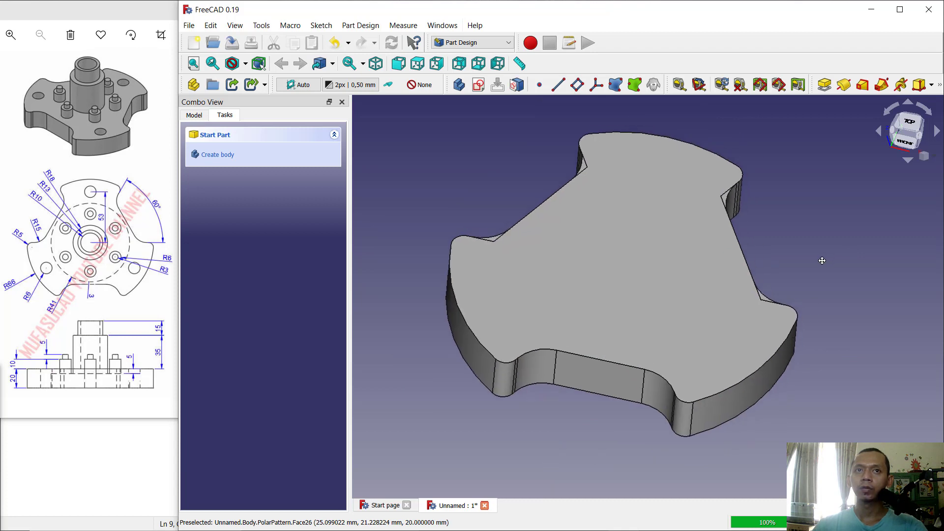
# Step: Set the polar pattern's Refine property to true
pyautogui.click(648, 257)
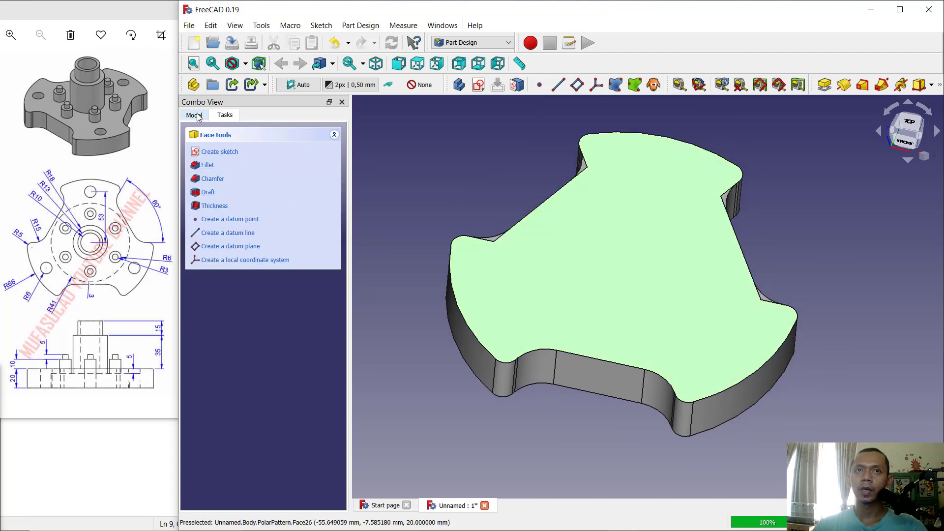
pyautogui.click(194, 114)
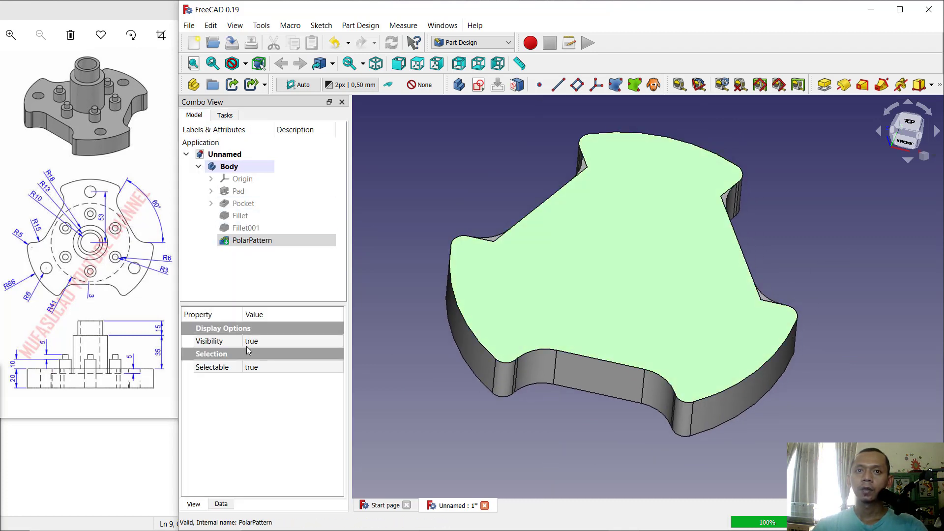
pyautogui.click(229, 505)
pyautogui.click(263, 445)
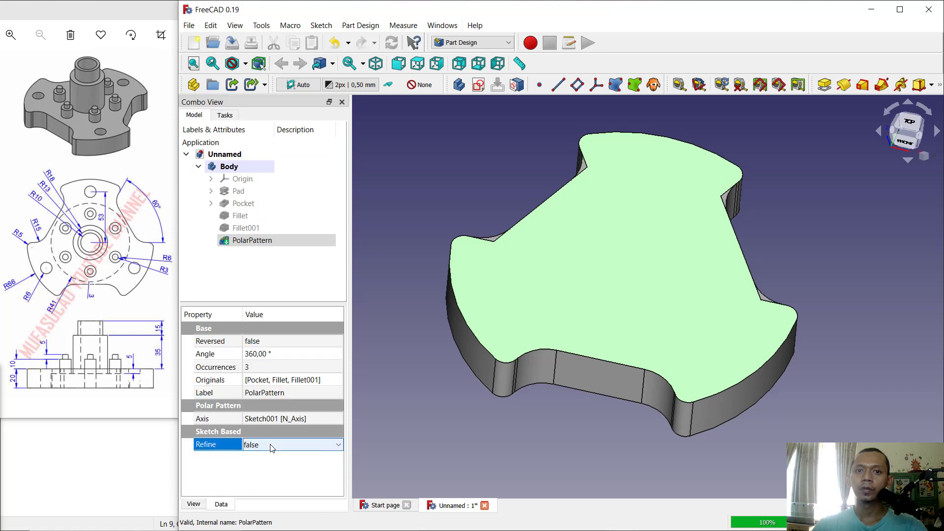
pyautogui.click(270, 446)
pyautogui.click(267, 463)
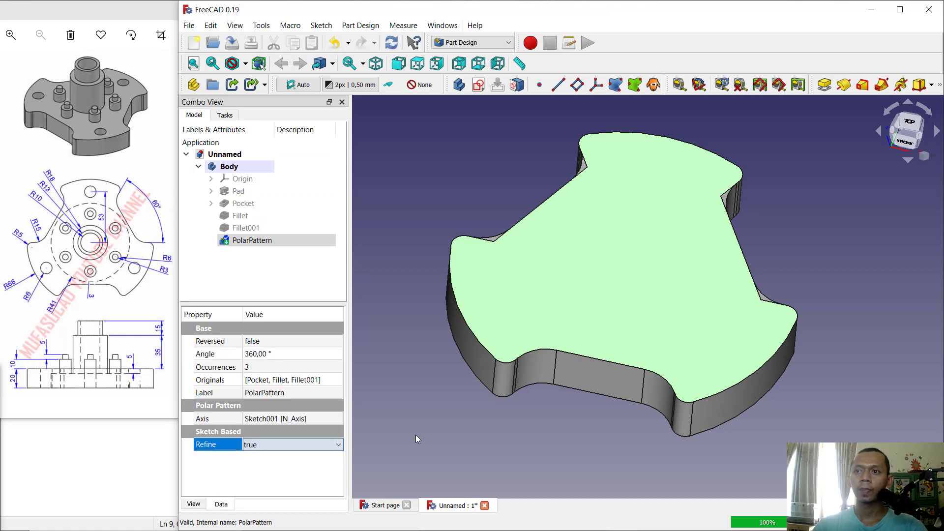
pyautogui.click(486, 447)
pyautogui.moveTo(654, 391); pyautogui.dragTo(664, 274, button='middle')
# Step: Start a sketch on the flange's top face and draw a circle about 23.5 mm in radius centred on the origin
pyautogui.click(688, 271)
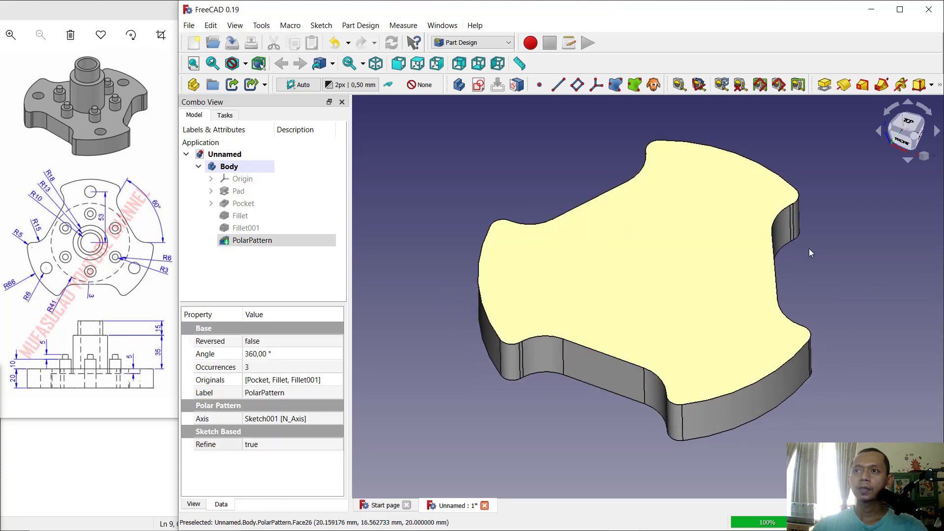
pyautogui.moveTo(811, 252); pyautogui.dragTo(774, 278, button='middle')
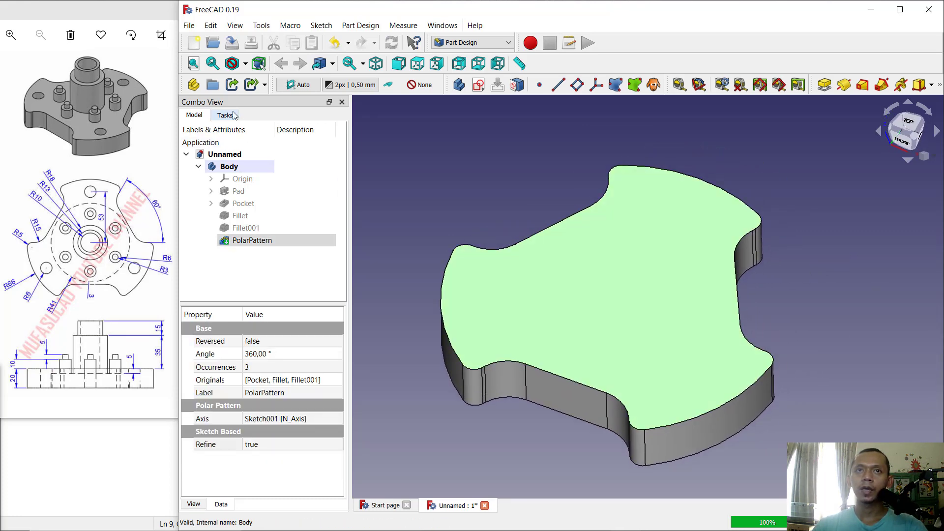
pyautogui.click(233, 115)
pyautogui.click(216, 152)
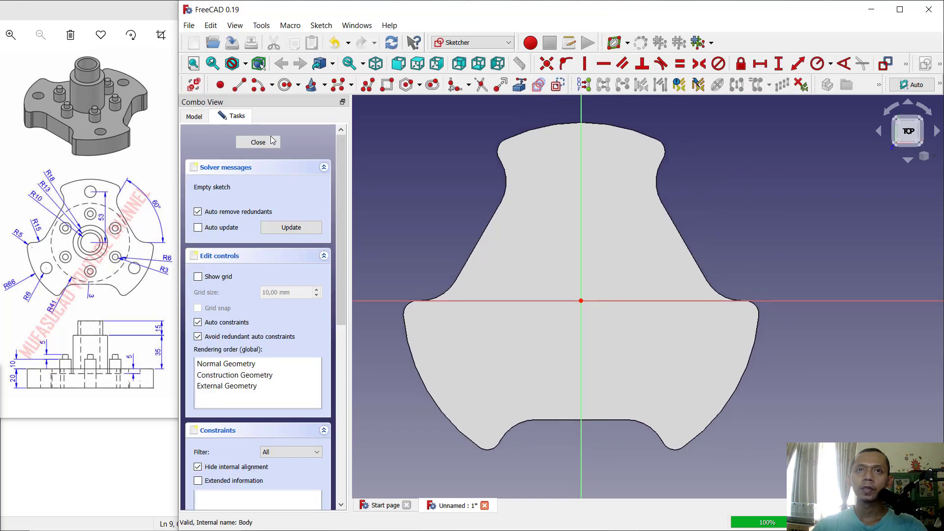
pyautogui.click(285, 85)
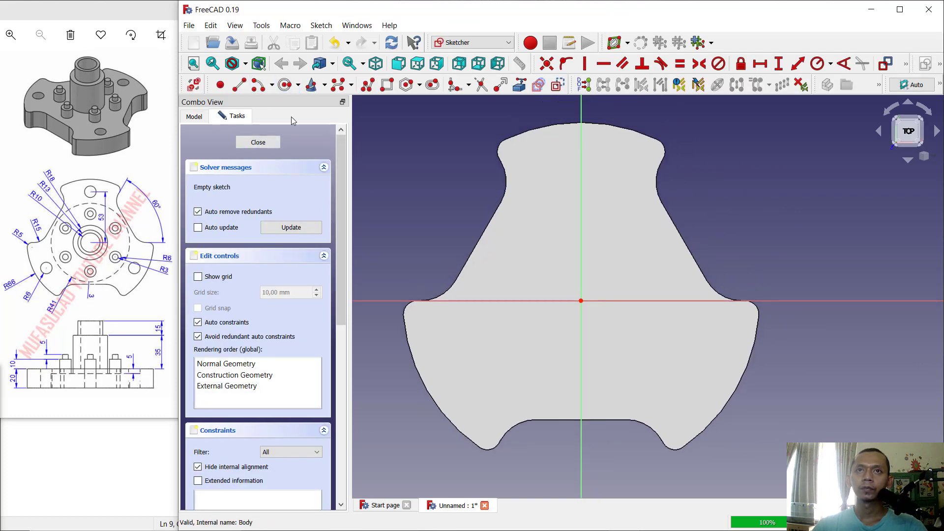
pyautogui.click(581, 301)
pyautogui.click(620, 250)
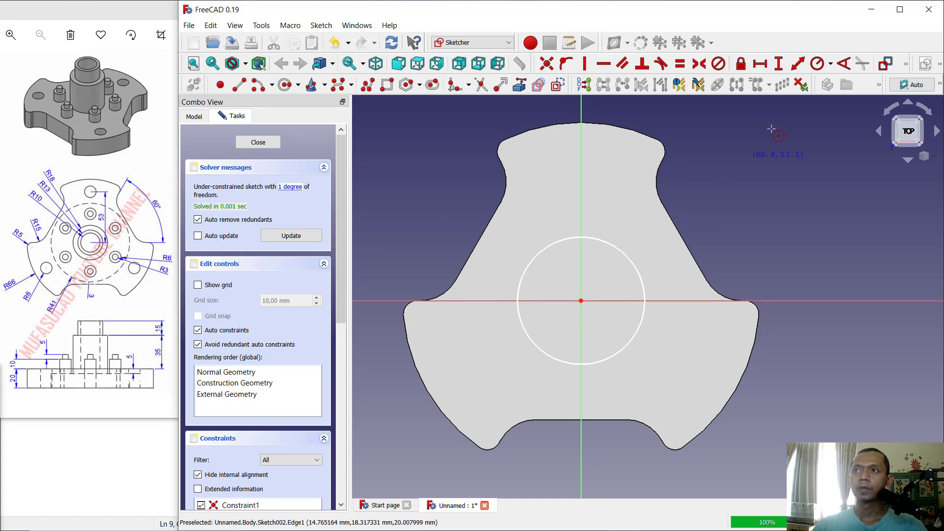
# Step: Constrain the circle's radius to 18 mm and finish the sketch
pyautogui.click(814, 64)
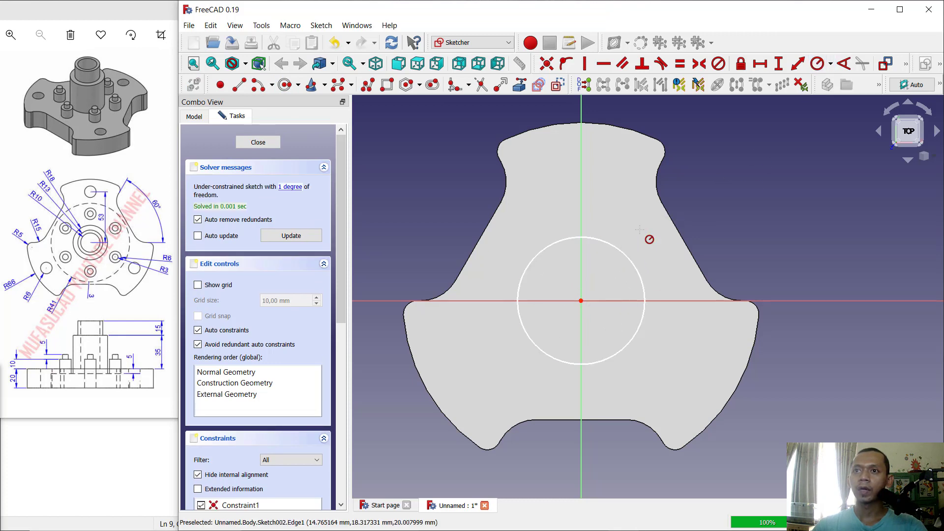
pyautogui.click(598, 239)
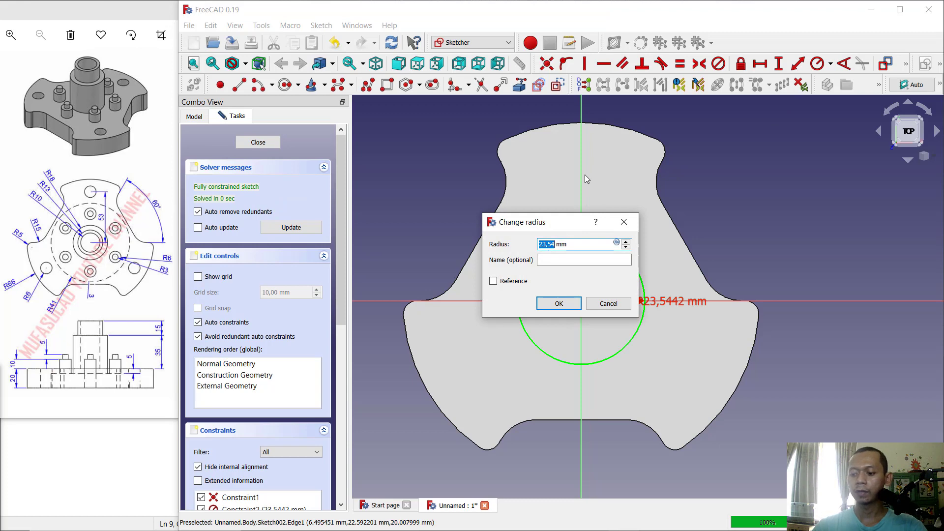
pyautogui.write('18')
pyautogui.press('Return')
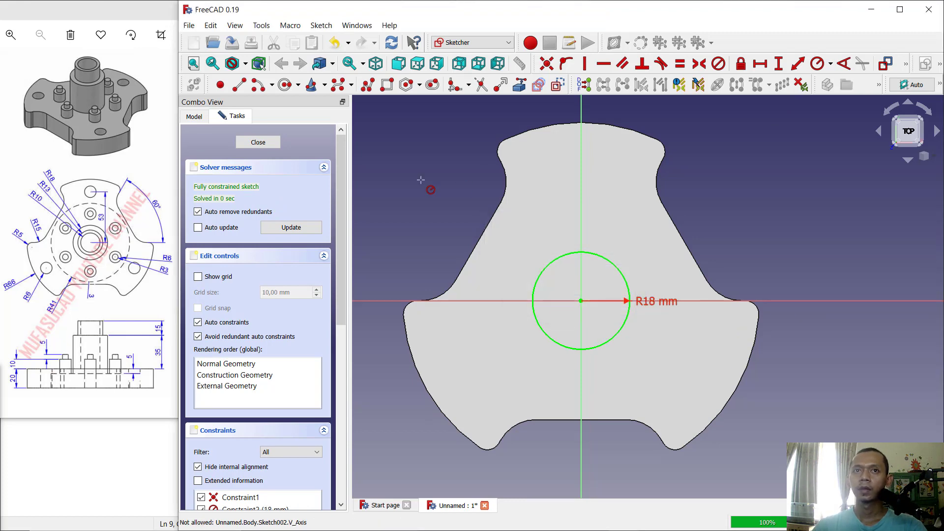
pyautogui.click(258, 142)
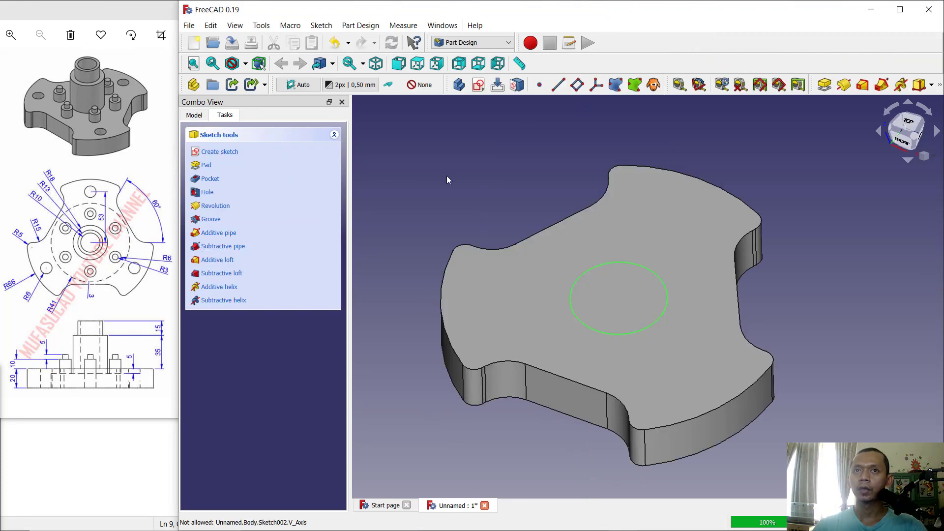
# Step: Pad the 18 mm radius circle 35 mm upward from the flange to form the central boss
pyautogui.click(824, 85)
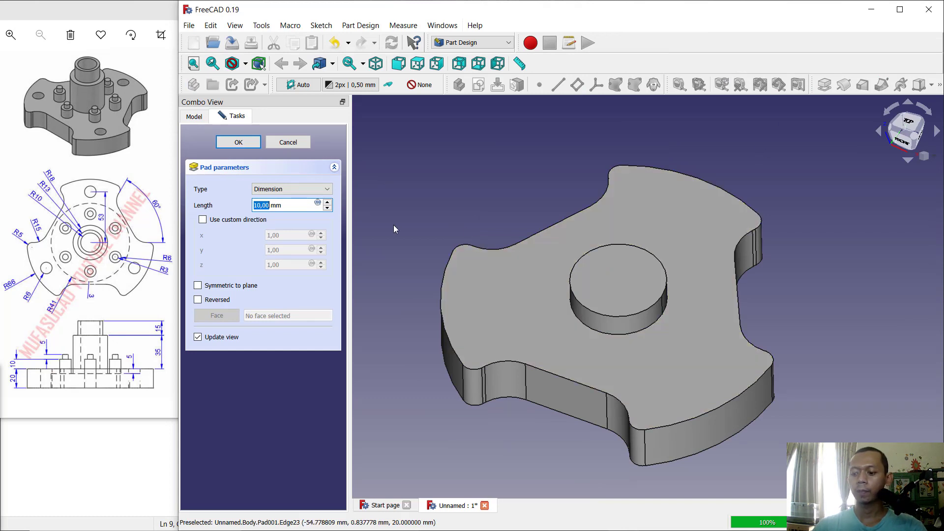
pyautogui.write('35')
pyautogui.press('Return')
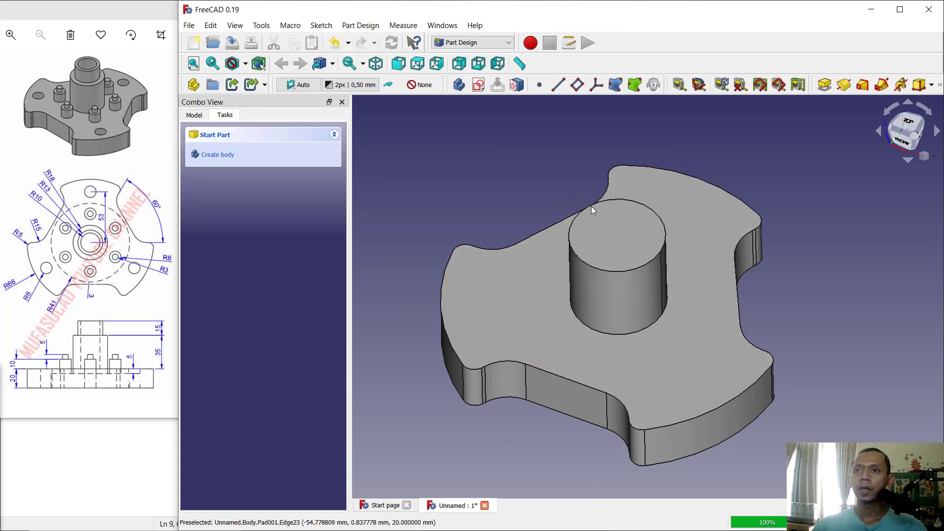
# Step: Sketch a circle with a 13 mm radius centred on the origin on the central boss's top face
pyautogui.click(623, 246)
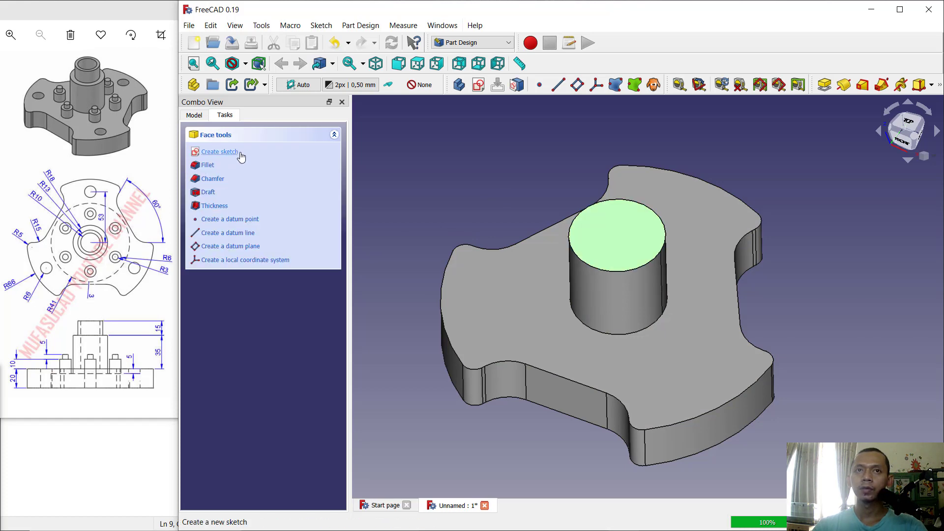
pyautogui.click(219, 152)
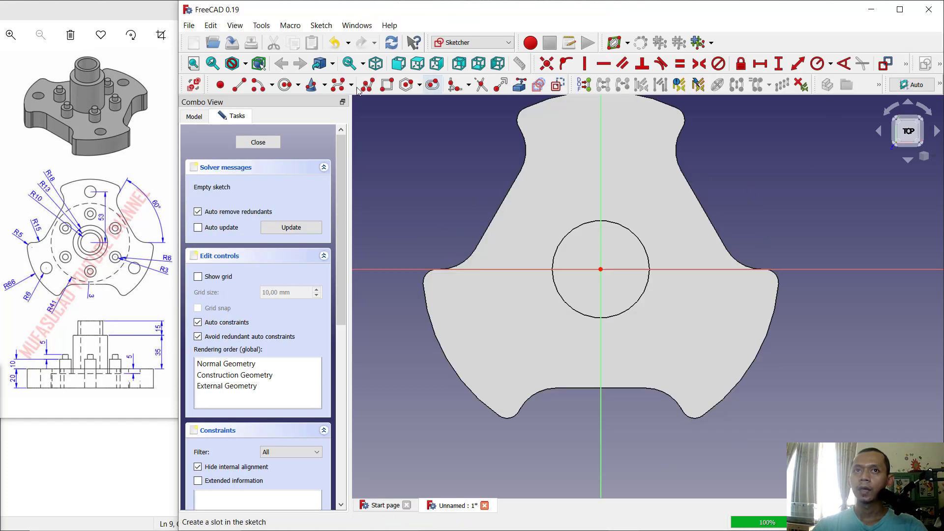
pyautogui.click(286, 85)
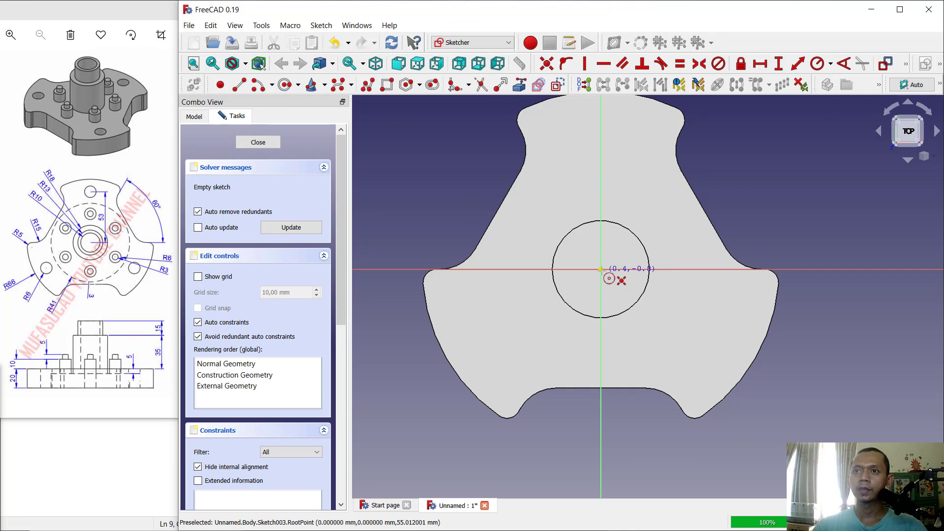
pyautogui.click(601, 269)
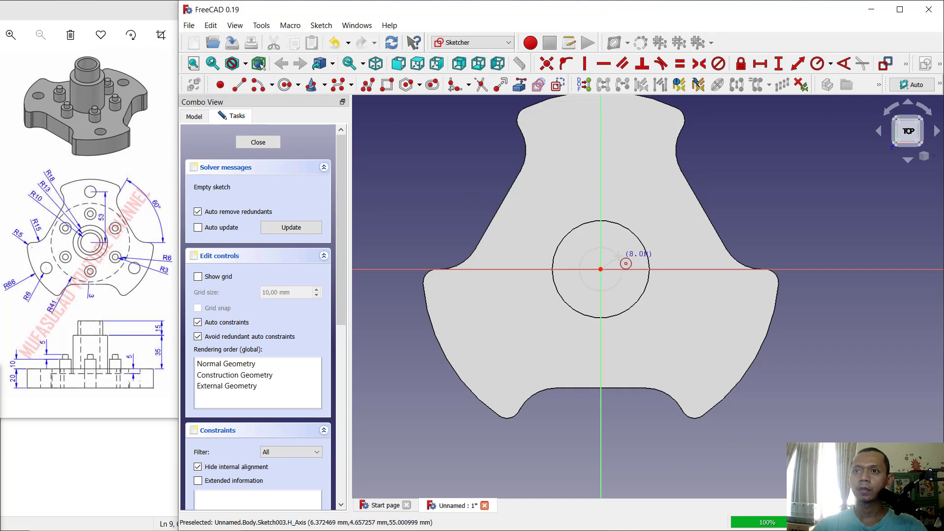
pyautogui.click(817, 64)
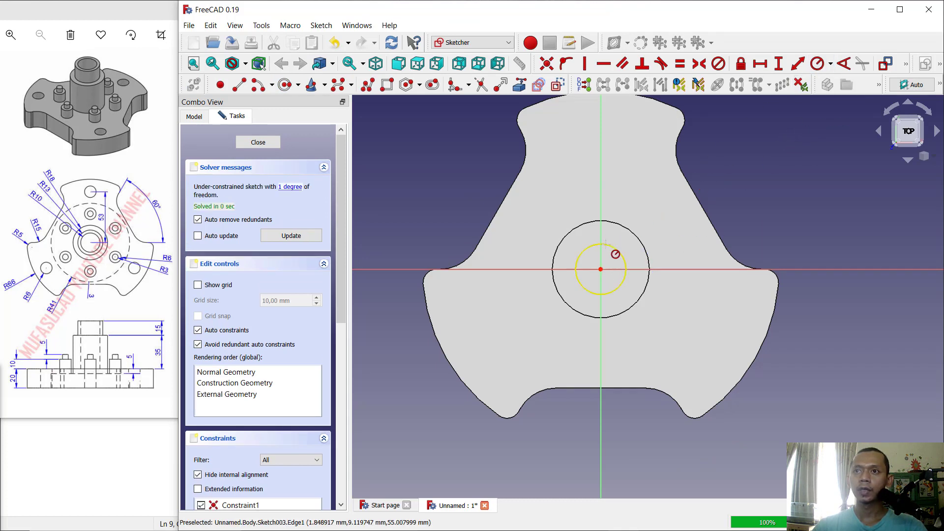
pyautogui.click(606, 242)
pyautogui.write('13')
pyautogui.press('Return')
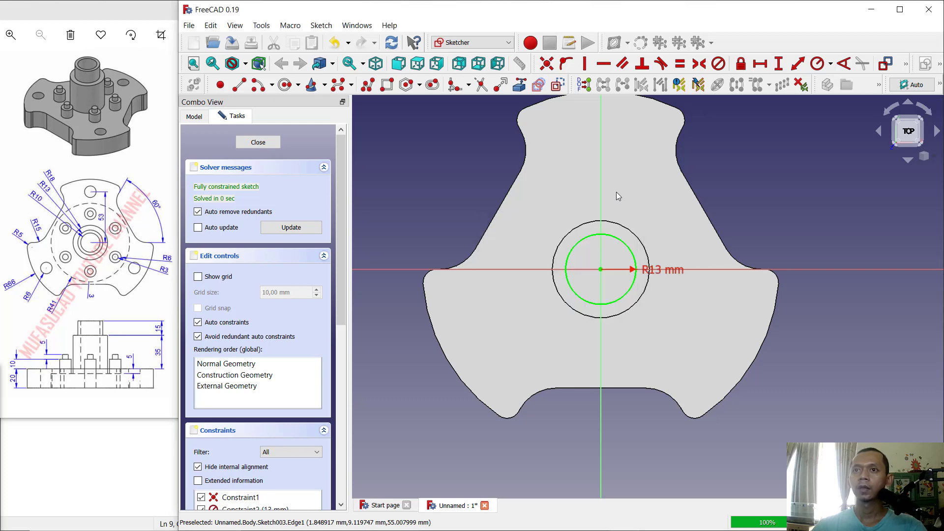
pyautogui.click(258, 142)
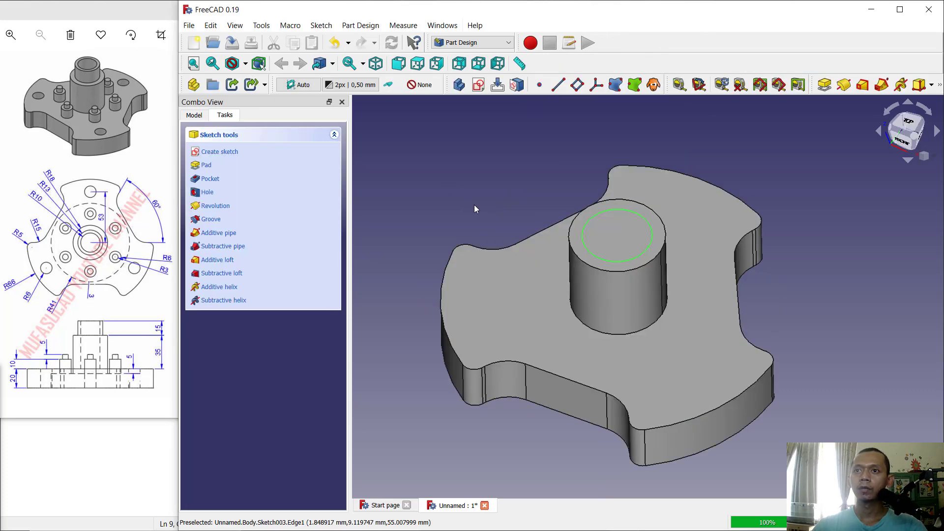
# Step: Pad the 13 mm radius circle 15 mm to form the upper stage of the boss
pyautogui.click(822, 86)
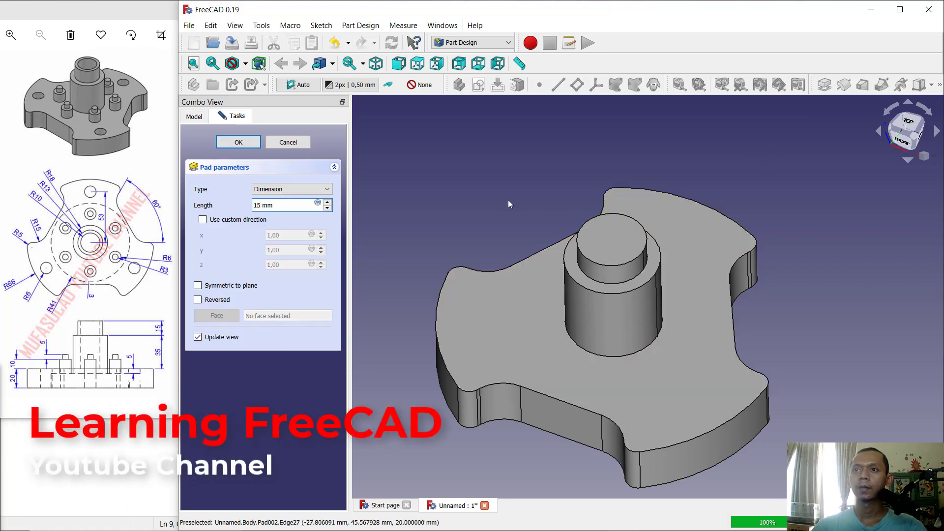
pyautogui.write('15')
pyautogui.press('Return')
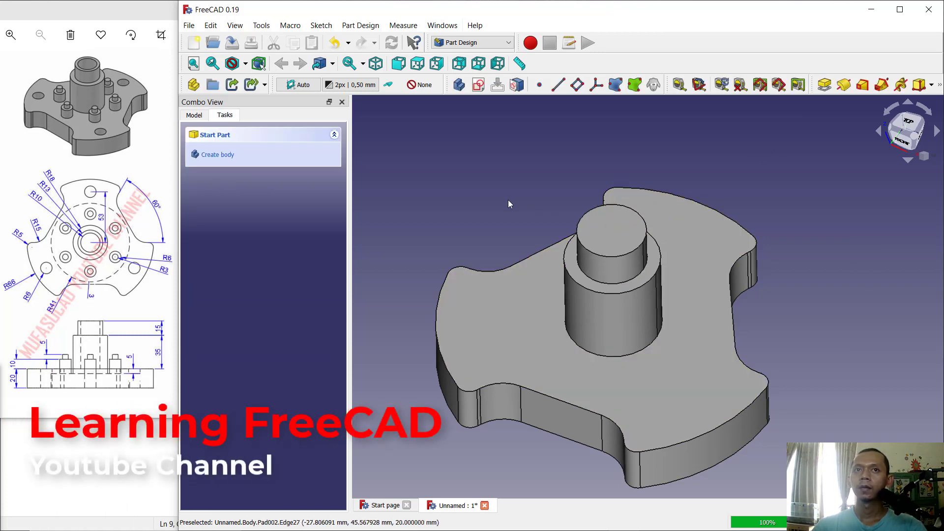
# Step: Sketch a circle with a 10 mm radius centred on the origin on the upper boss's top face
pyautogui.click(614, 233)
pyautogui.click(229, 153)
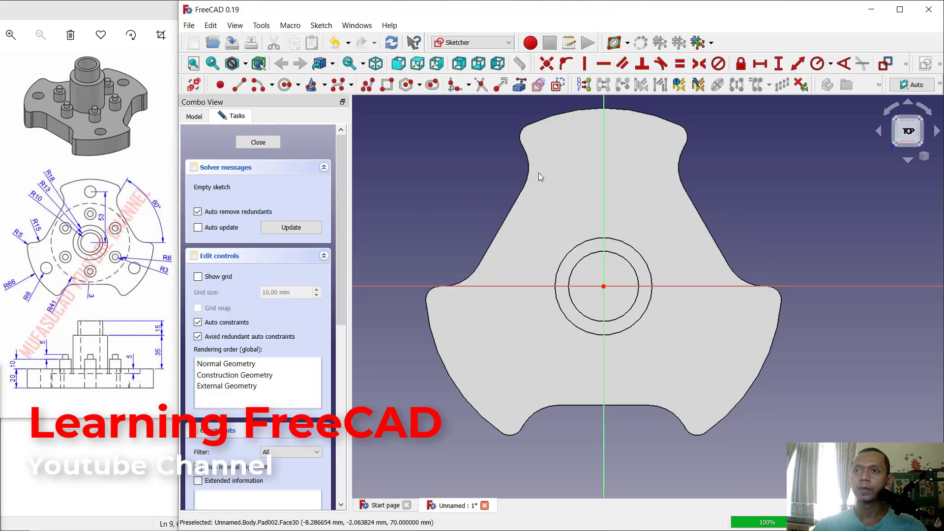
pyautogui.click(284, 85)
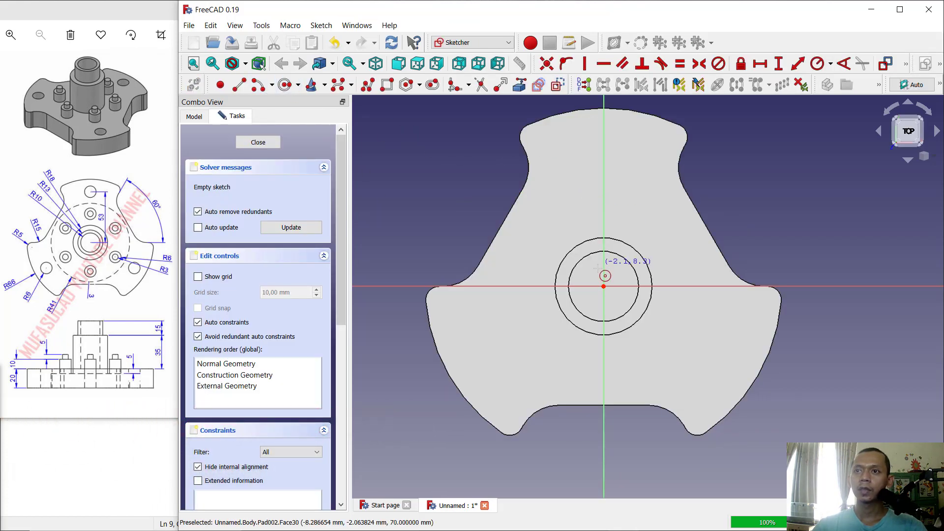
pyautogui.click(604, 287)
pyautogui.click(626, 274)
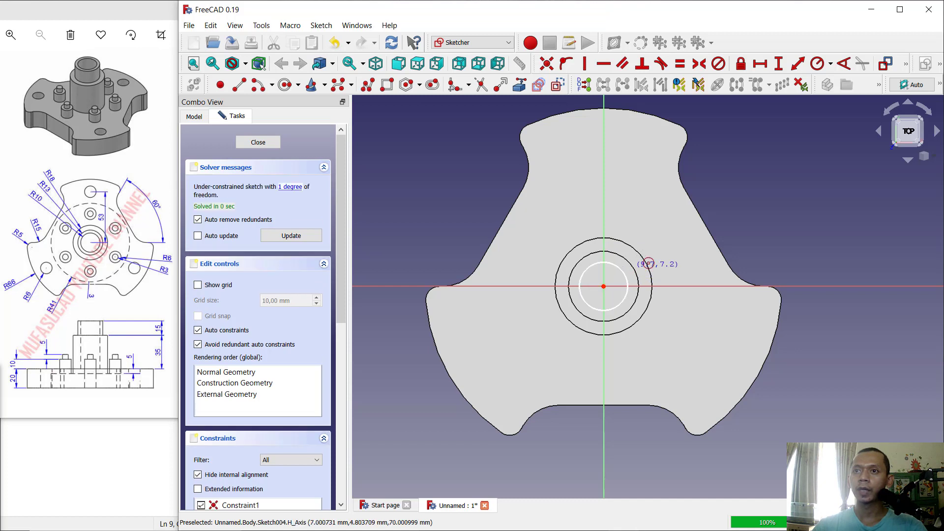
pyautogui.click(817, 64)
pyautogui.click(627, 276)
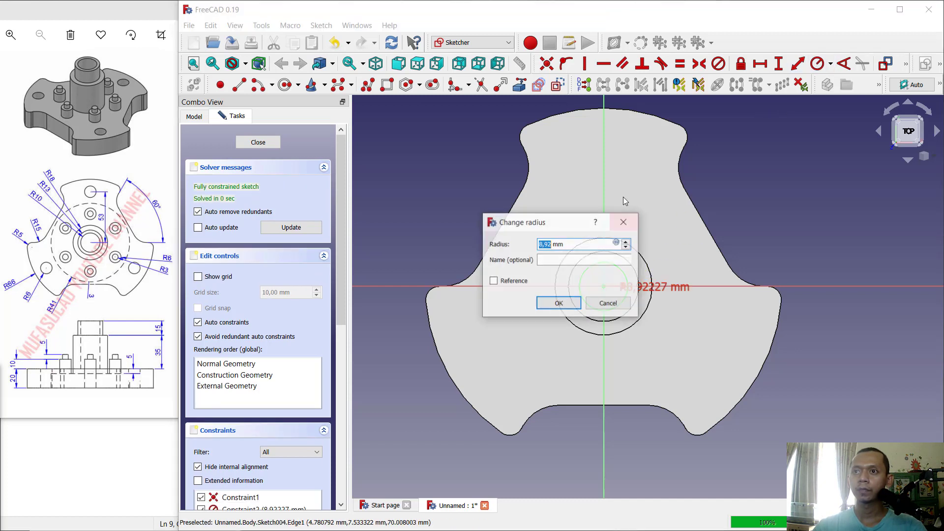
pyautogui.write('10')
pyautogui.press('Return')
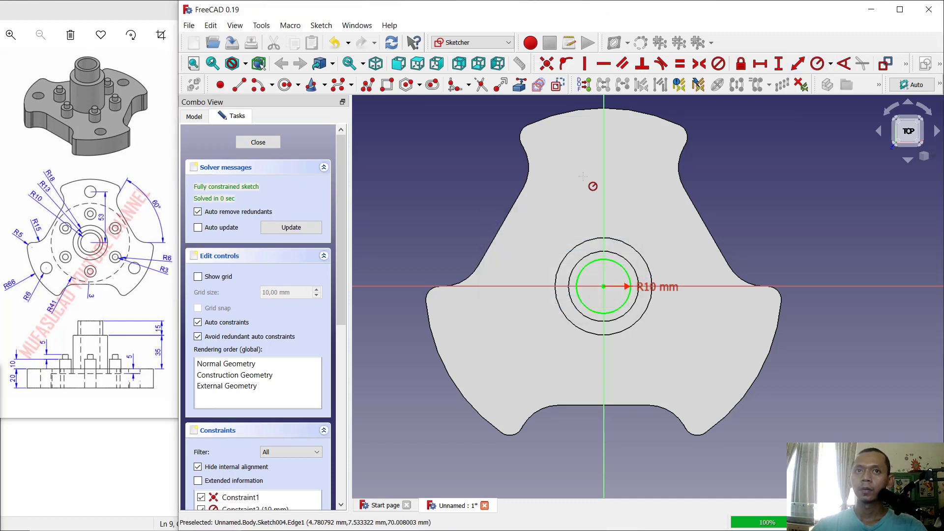
pyautogui.click(258, 142)
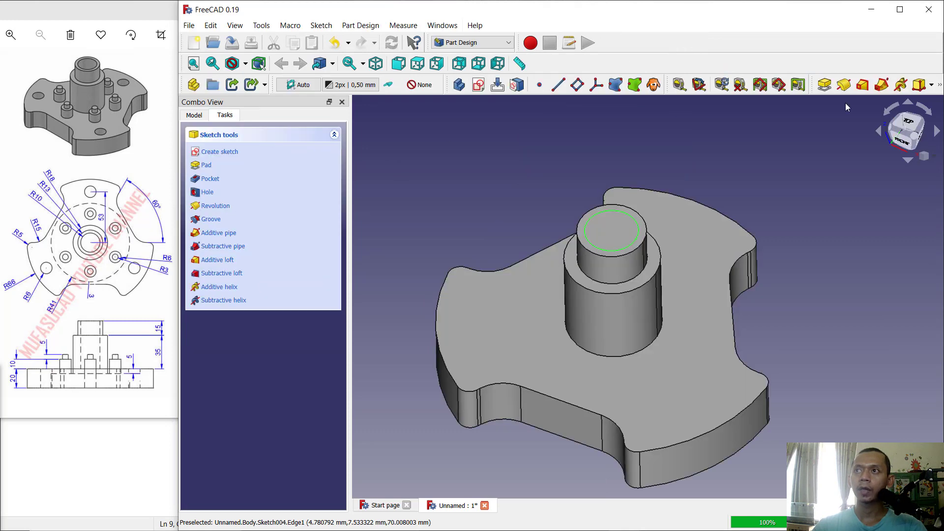
# Step: Pocket the 10 mm radius circle down into the boss with a length of 50 mm
pyautogui.click(941, 84)
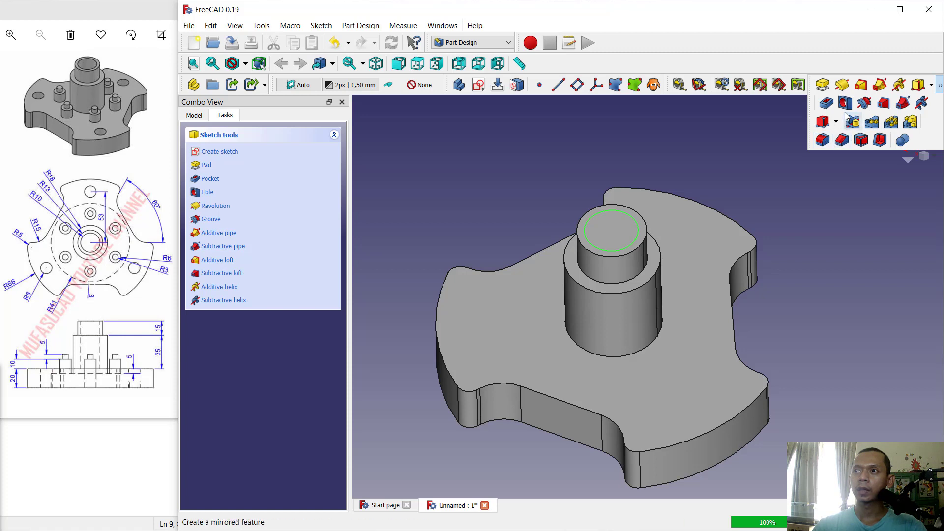
pyautogui.click(827, 104)
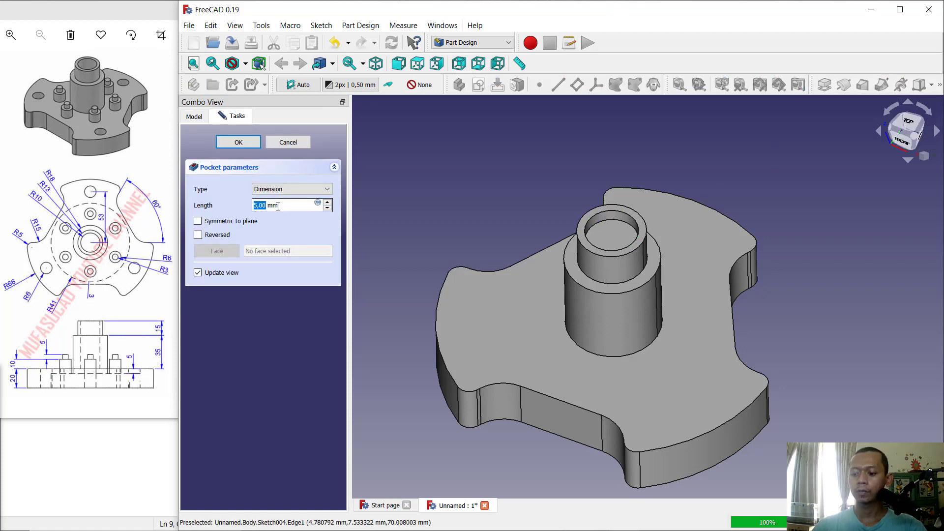
pyautogui.write('0')
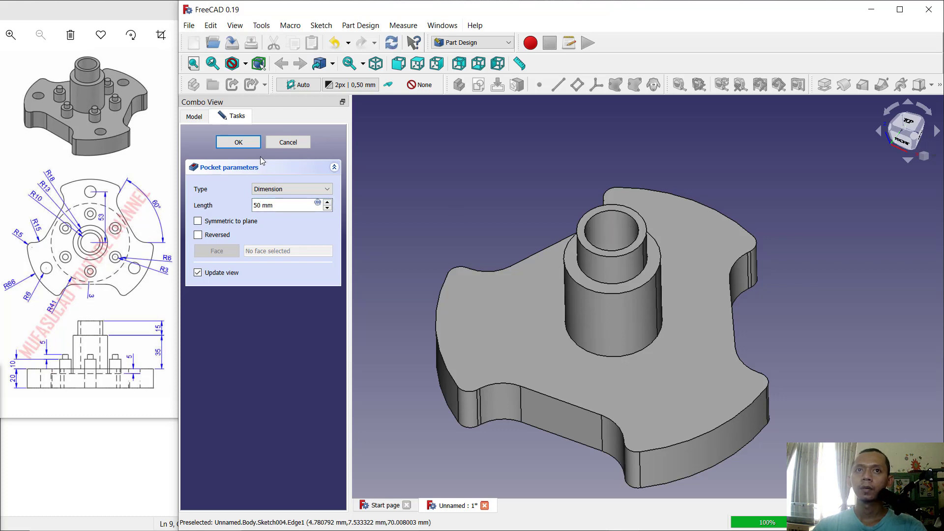
pyautogui.click(240, 143)
# Step: Edit the boss bore's pocket and set its length to 100 mm so it cuts through the whole flange
pyautogui.moveTo(679, 241); pyautogui.dragTo(640, 300, button='middle')
pyautogui.click(190, 117)
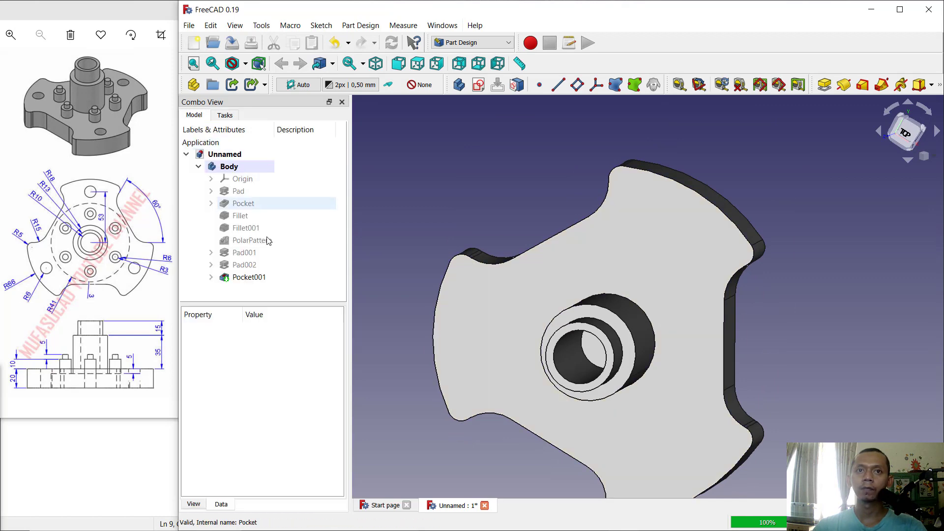
pyautogui.rightClick(250, 276)
pyautogui.click(296, 24)
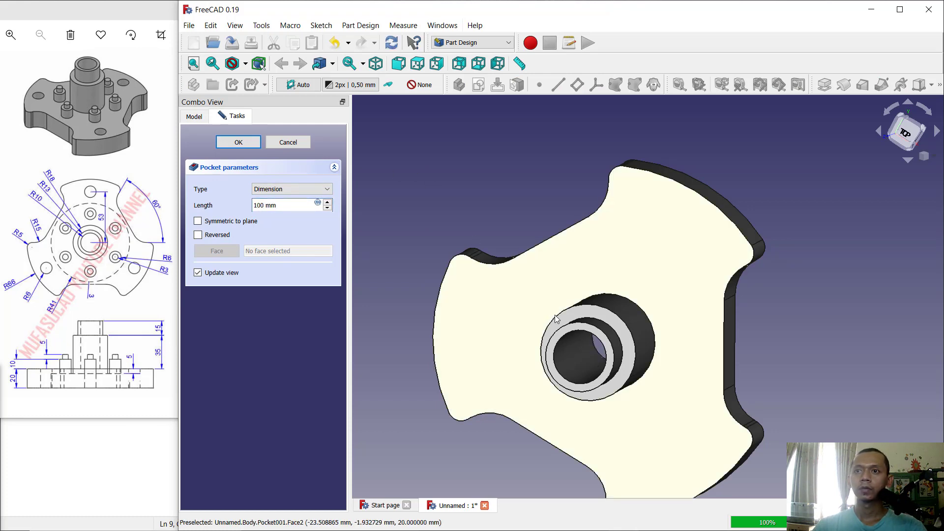
pyautogui.moveTo(590, 344); pyautogui.dragTo(599, 364, button='middle')
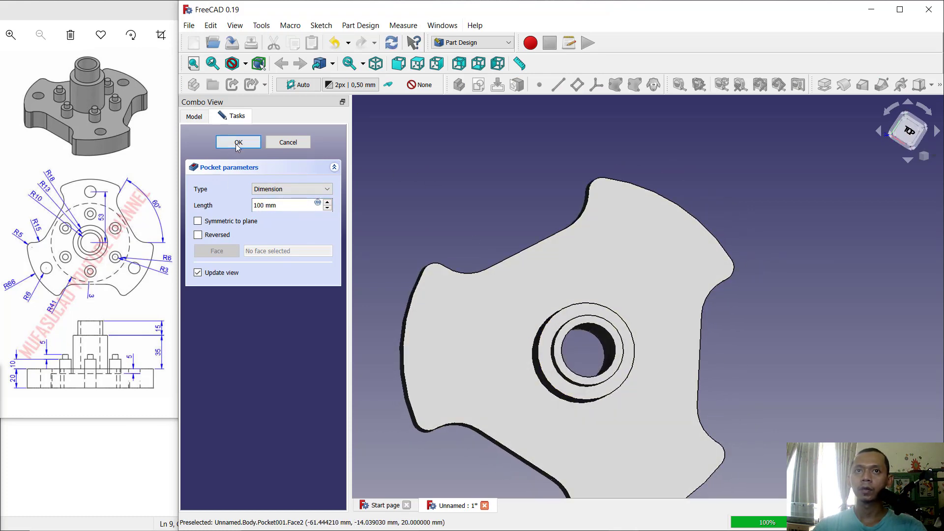
pyautogui.click(239, 142)
# Step: Sketch a circle with a 41 mm radius centred on the origin on the disc's bottom face
pyautogui.moveTo(656, 360); pyautogui.dragTo(633, 298, button='middle')
pyautogui.click(617, 306)
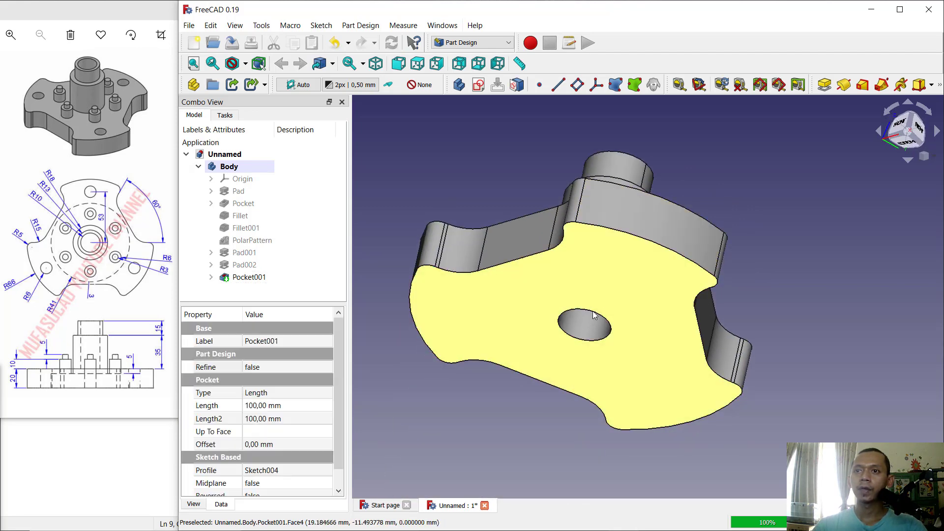
pyautogui.click(225, 115)
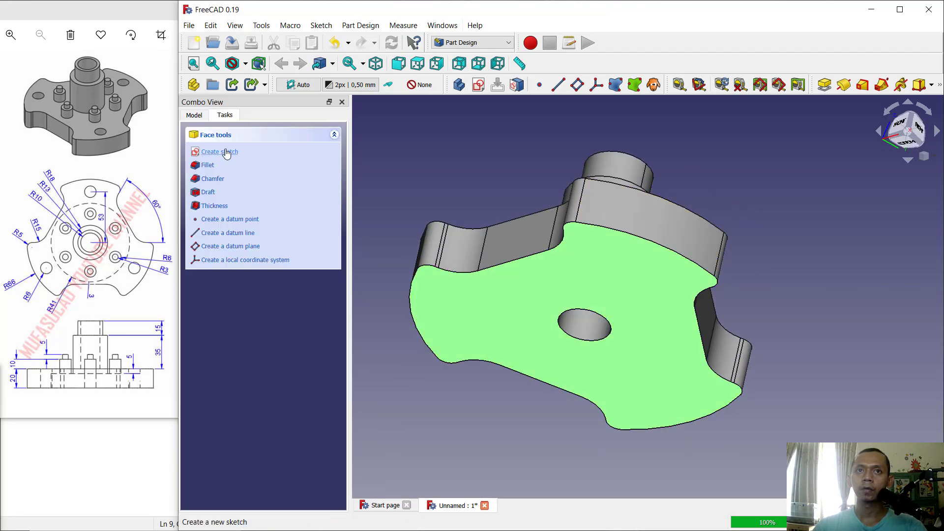
pyautogui.click(224, 151)
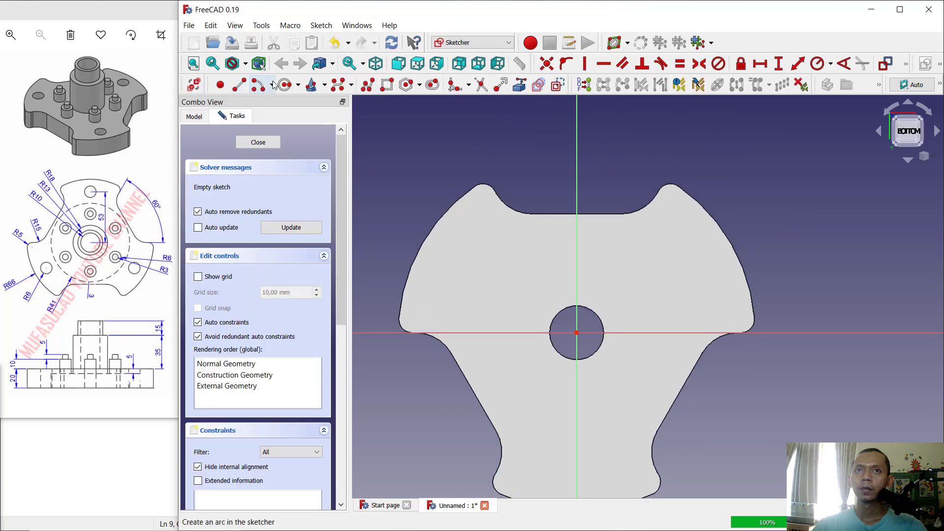
pyautogui.click(285, 84)
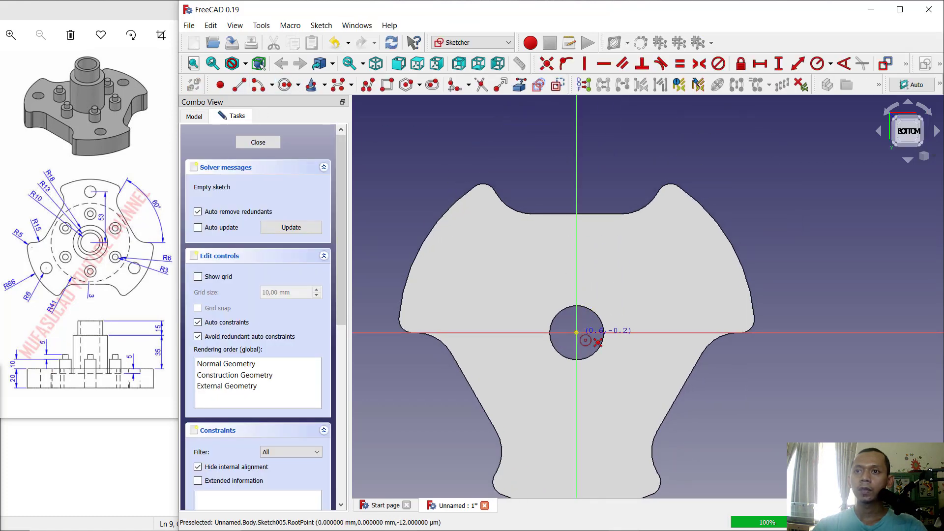
pyautogui.click(577, 333)
pyautogui.click(636, 271)
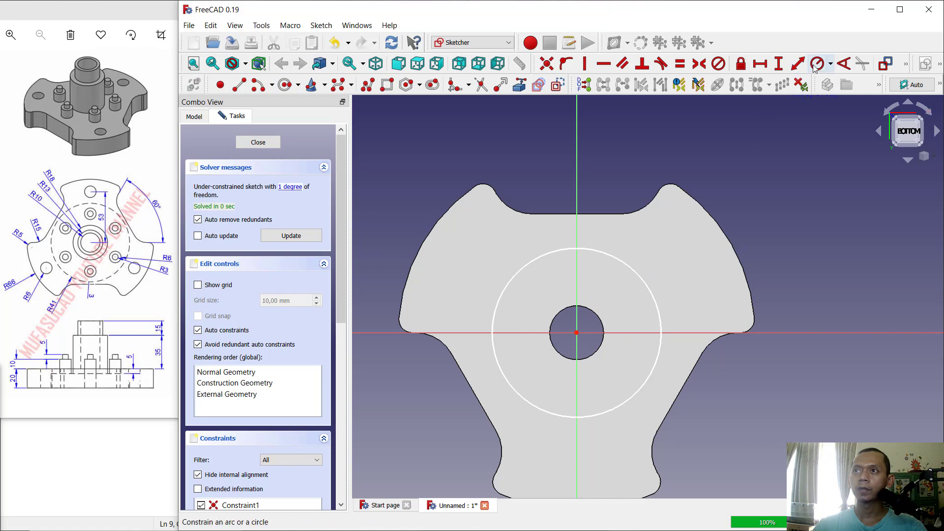
pyautogui.click(638, 273)
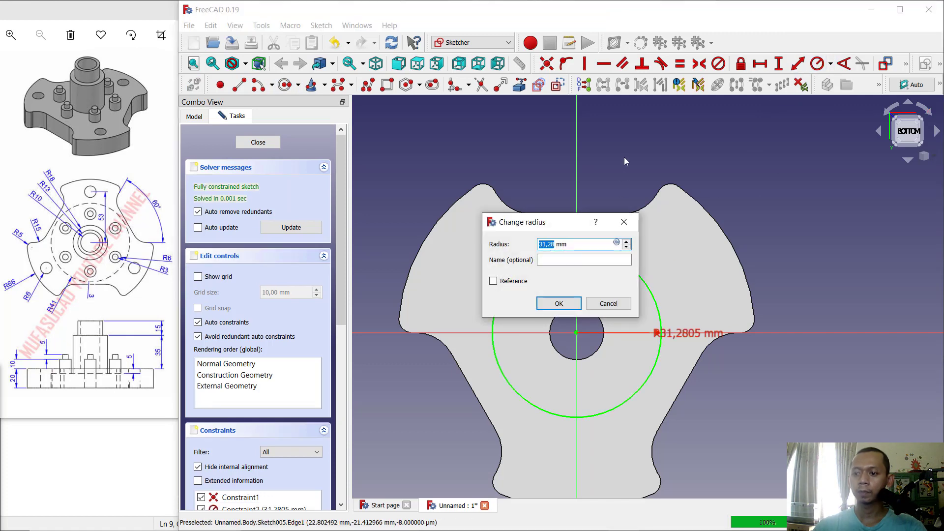
pyautogui.write('41')
pyautogui.press('Return')
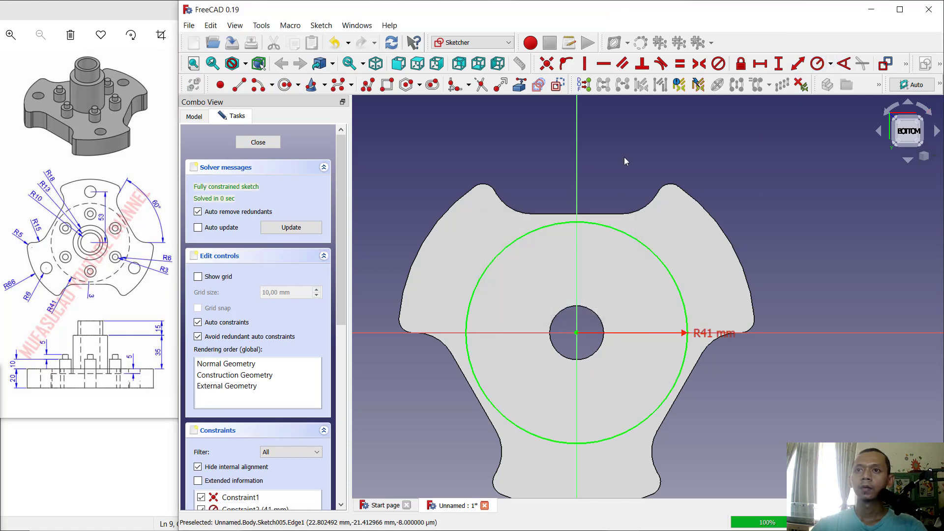
pyautogui.click(259, 143)
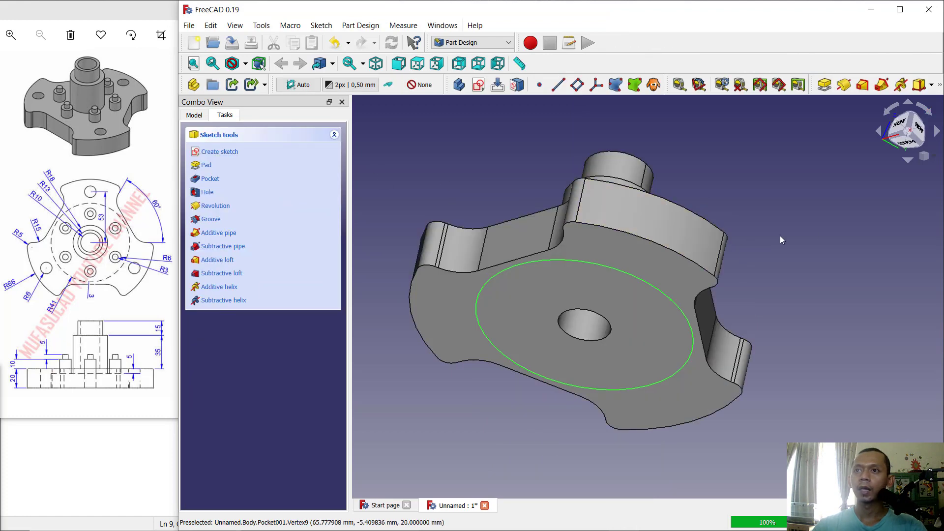
# Step: Pocket the 41 mm radius circle 15 mm deep into the underside of the disc
pyautogui.click(940, 87)
pyautogui.click(827, 104)
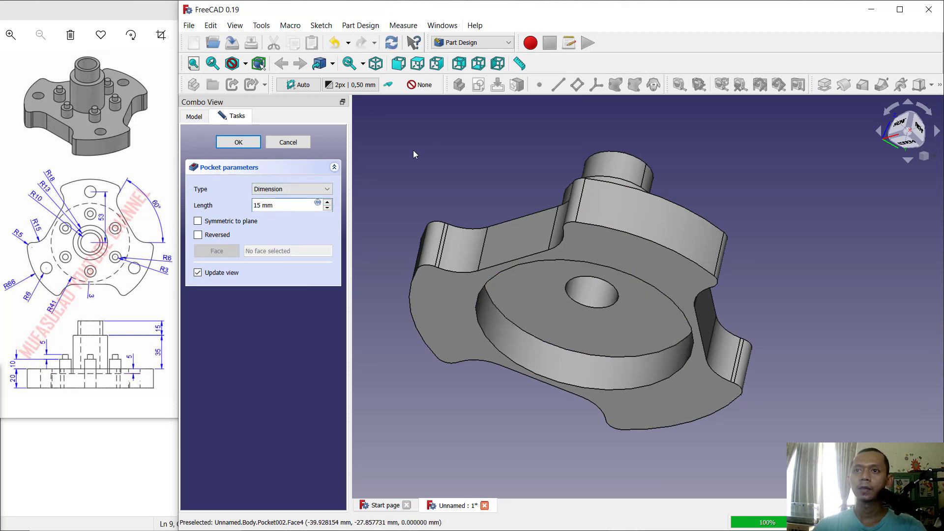
pyautogui.click(239, 142)
# Step: Sketch a circle with a 6 mm radius on the disc's top face, centred on the vertical axis within the upper lobe
pyautogui.moveTo(652, 274); pyautogui.dragTo(597, 397, button='middle')
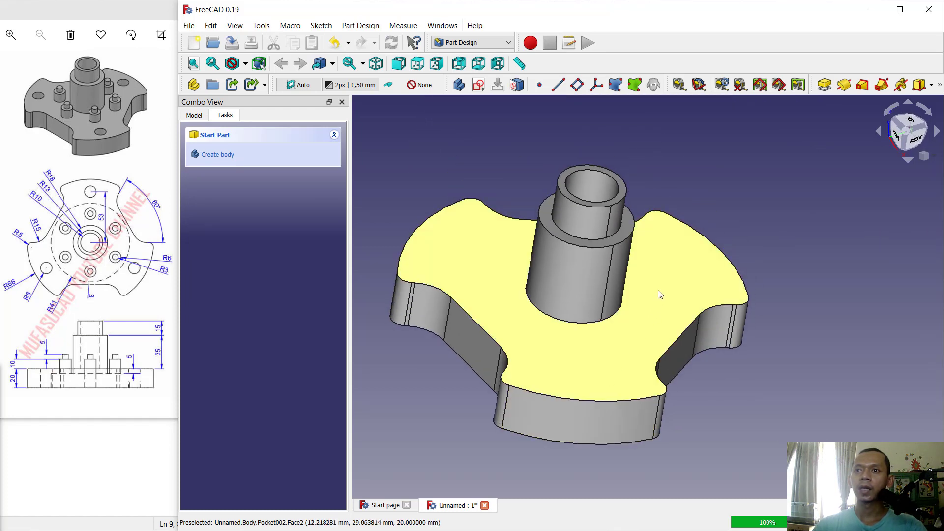
pyautogui.click(677, 282)
pyautogui.click(232, 152)
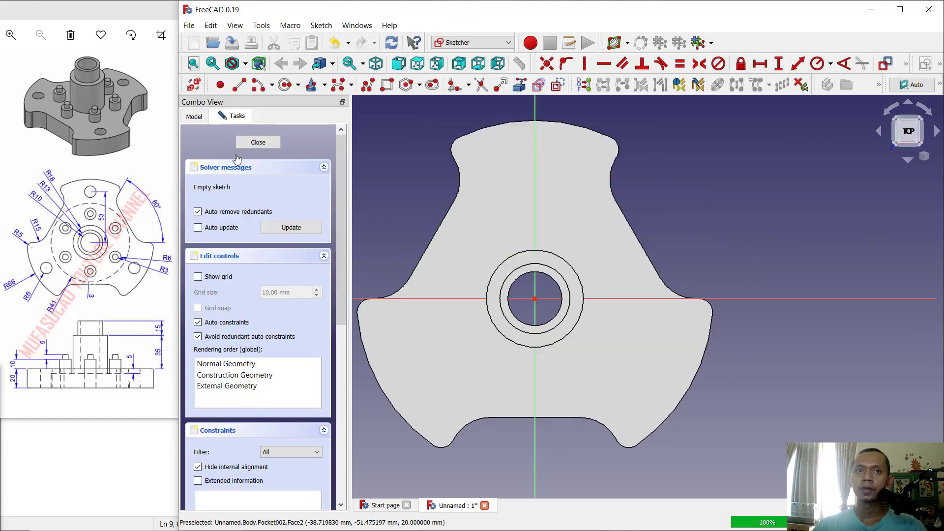
pyautogui.click(820, 64)
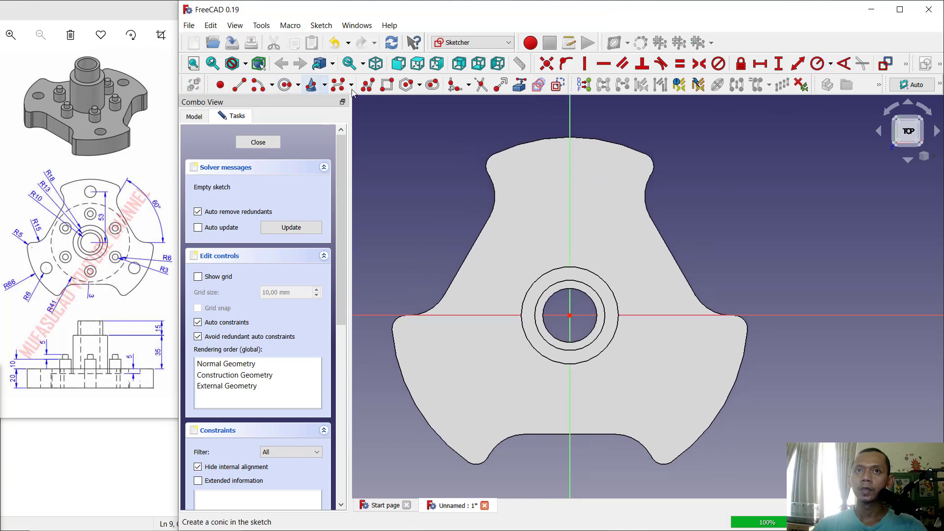
pyautogui.click(284, 85)
pyautogui.click(569, 186)
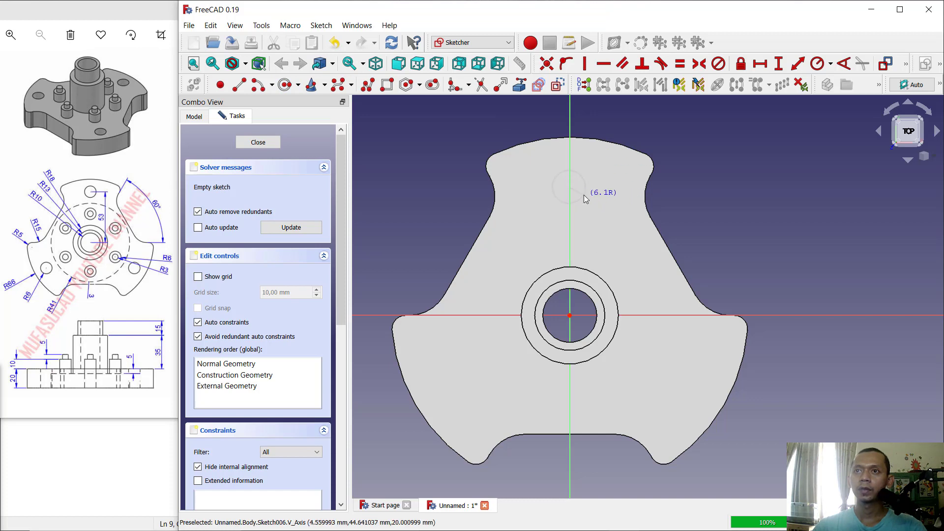
pyautogui.click(587, 187)
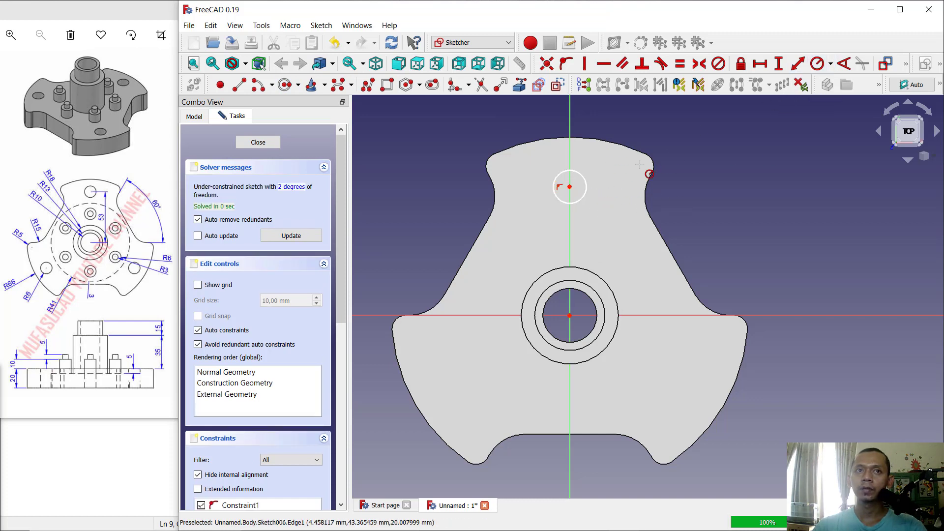
pyautogui.click(585, 182)
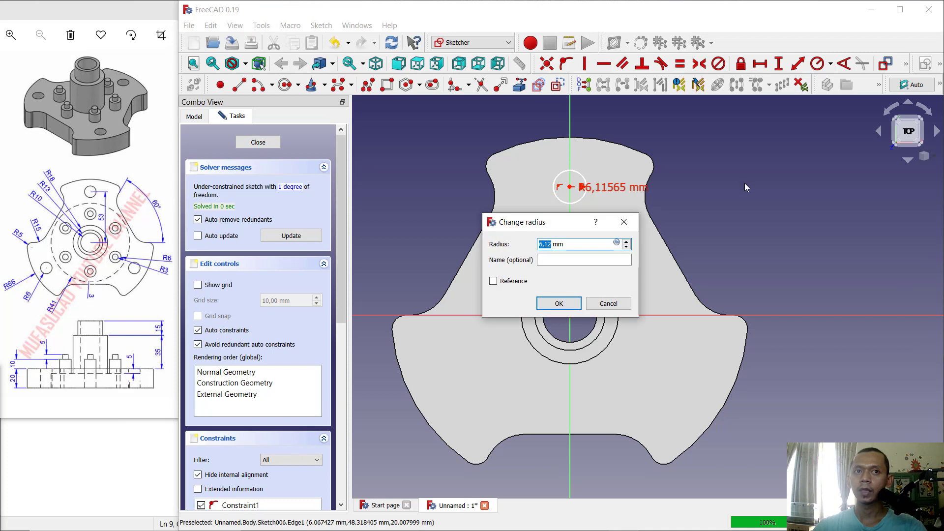
pyautogui.write('6')
pyautogui.press('Return')
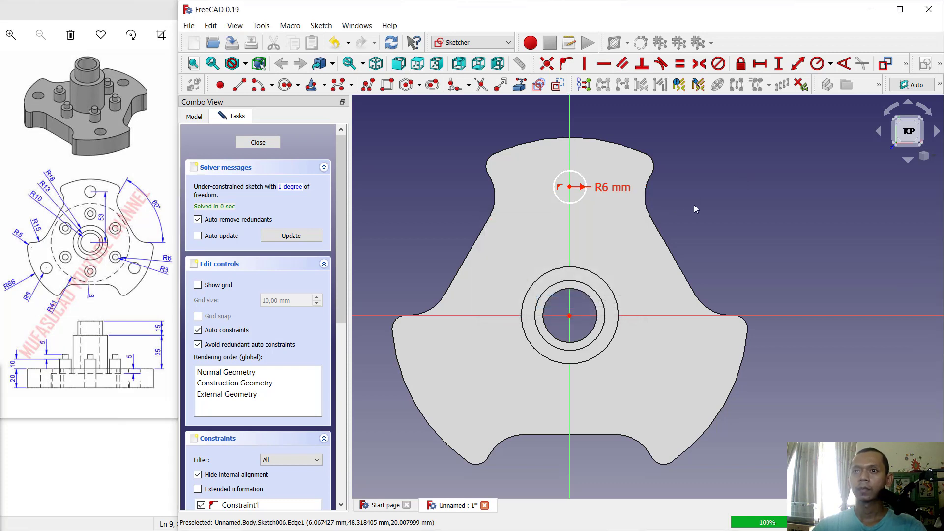
# Step: Constrain the lobe circle's centre to a vertical distance of 53 mm from the origin and close the sketch
pyautogui.click(779, 63)
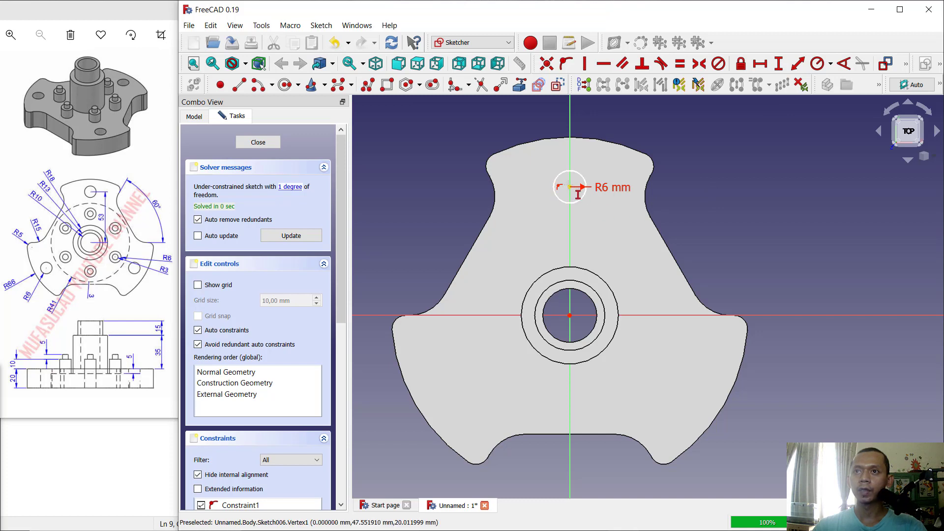
pyautogui.click(570, 187)
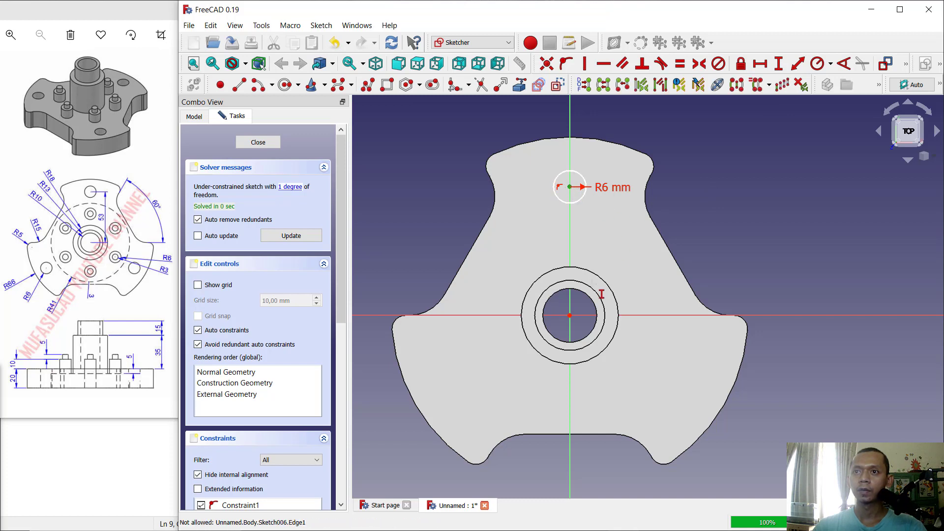
pyautogui.click(569, 315)
pyautogui.write('53')
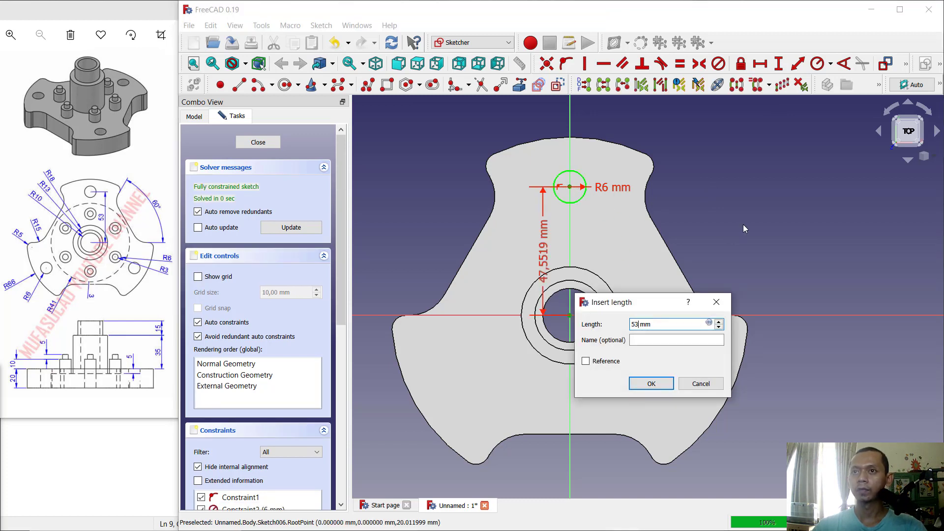
pyautogui.press('Return')
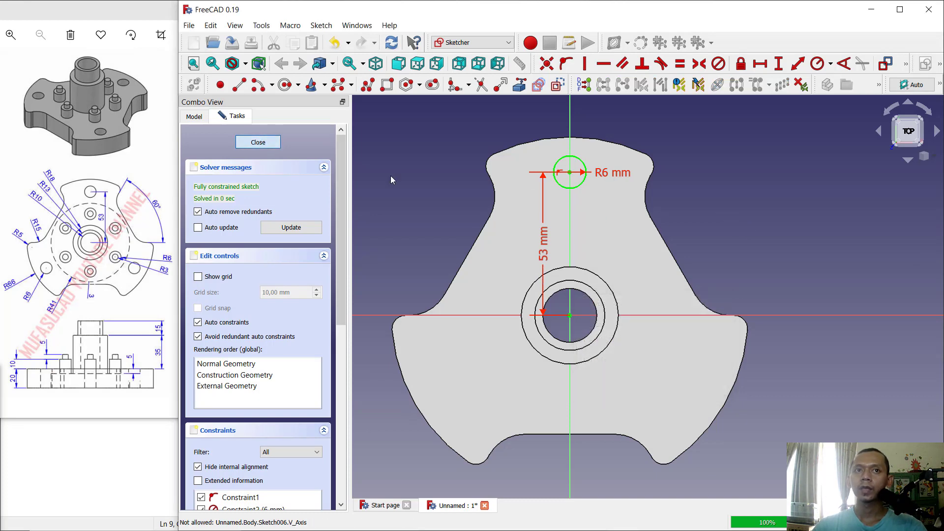
pyautogui.press('Escape')
# Step: Pocket the 6 mm radius lobe circle through the disc with a length of 50 mm
pyautogui.click(940, 88)
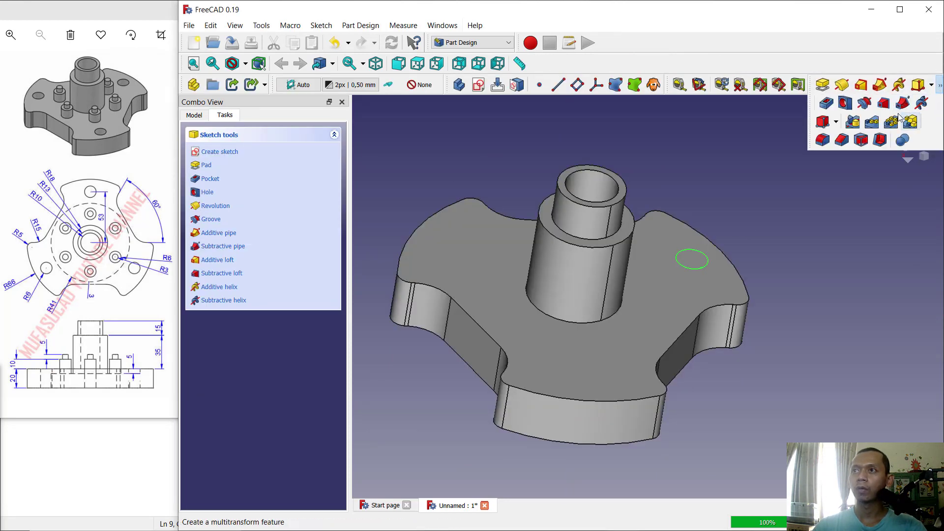
pyautogui.click(827, 104)
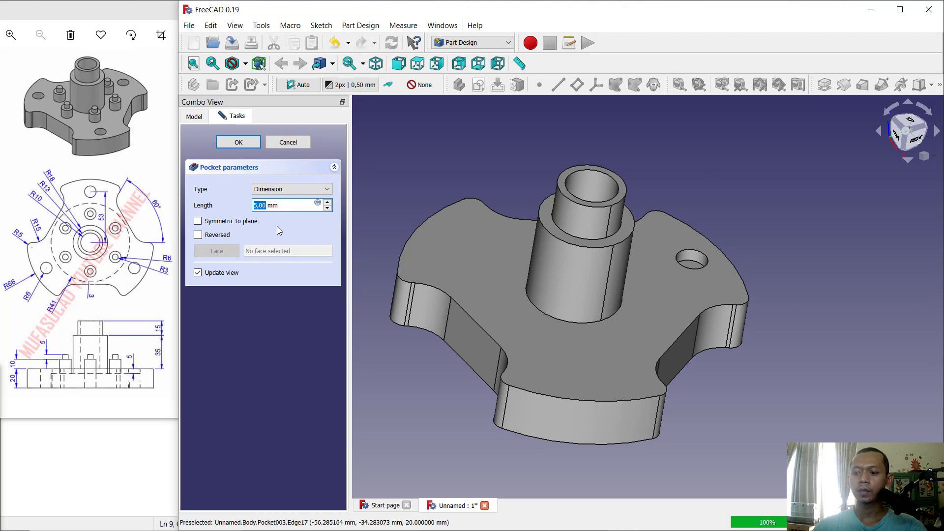
pyautogui.write('0')
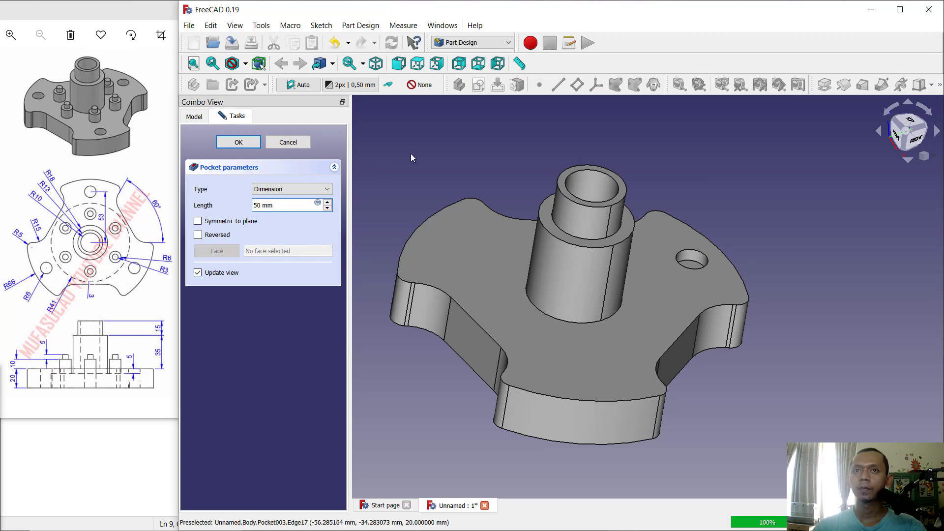
pyautogui.click(239, 144)
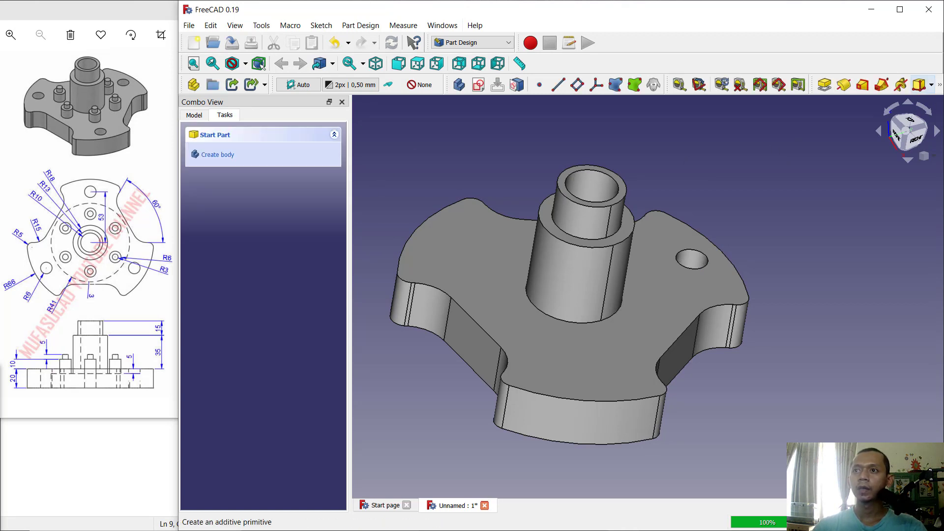
# Step: Create a polar pattern of the lobe hole with 3 occurrences over 360° about the normal sketch axis
pyautogui.click(940, 84)
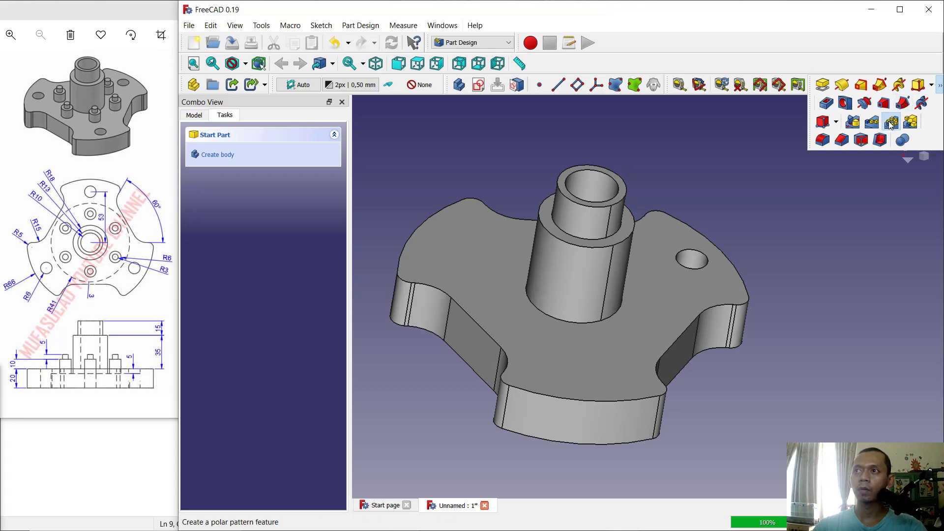
pyautogui.click(892, 123)
pyautogui.click(225, 290)
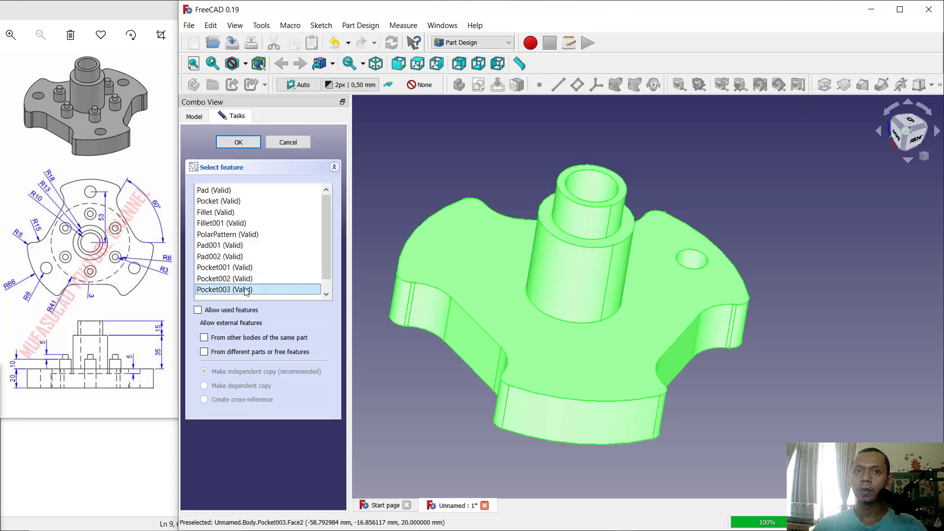
pyautogui.click(241, 143)
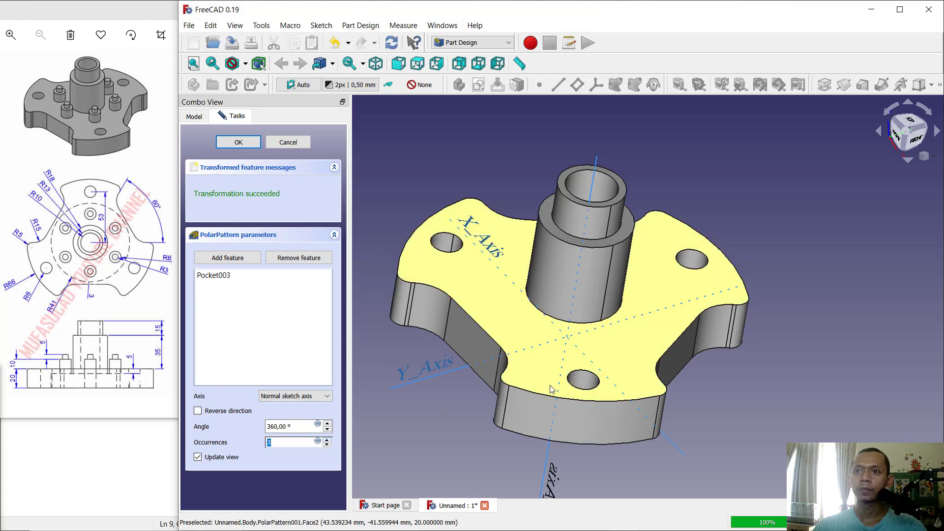
pyautogui.click(255, 142)
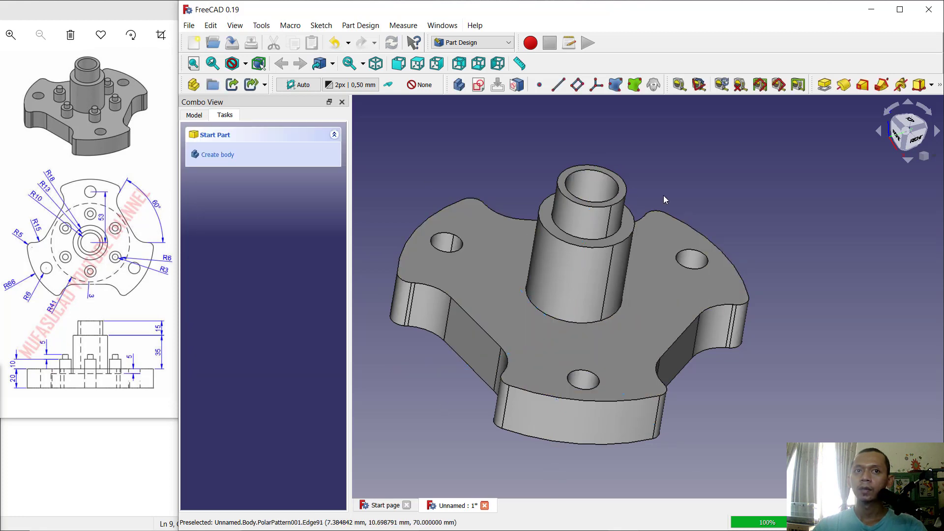
# Step: Sketch a circle of about 7.4 mm radius on the disc's top face, centred on the vertical axis between the boss and the lobe hole
pyautogui.moveTo(663, 196); pyautogui.dragTo(718, 197, button='middle')
pyautogui.click(688, 240)
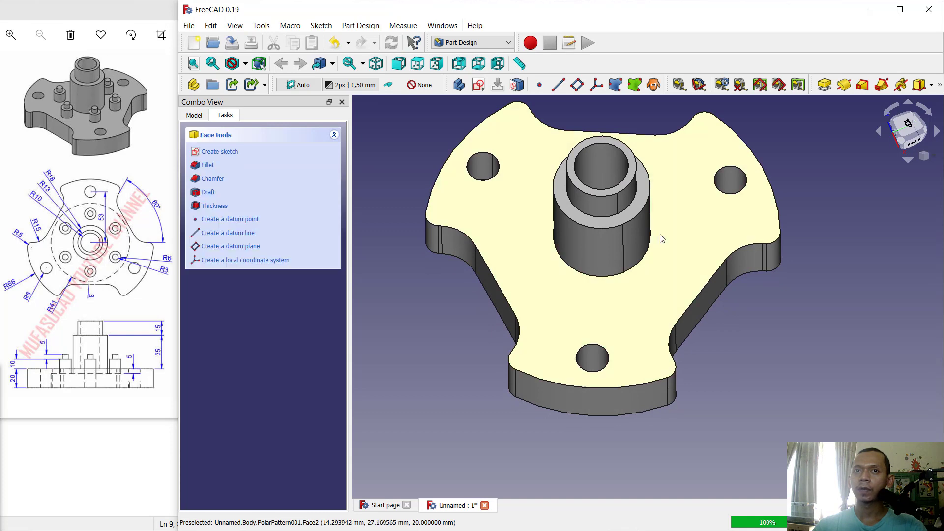
pyautogui.click(229, 154)
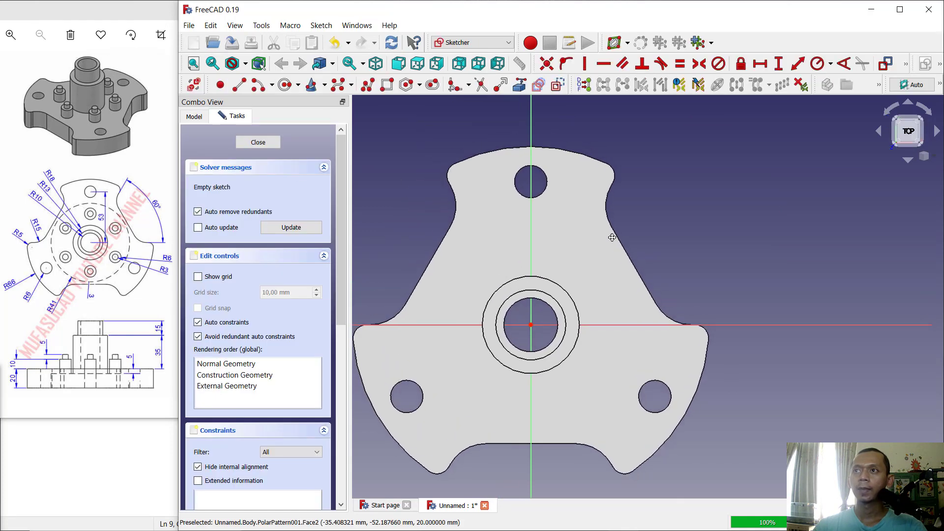
pyautogui.click(286, 87)
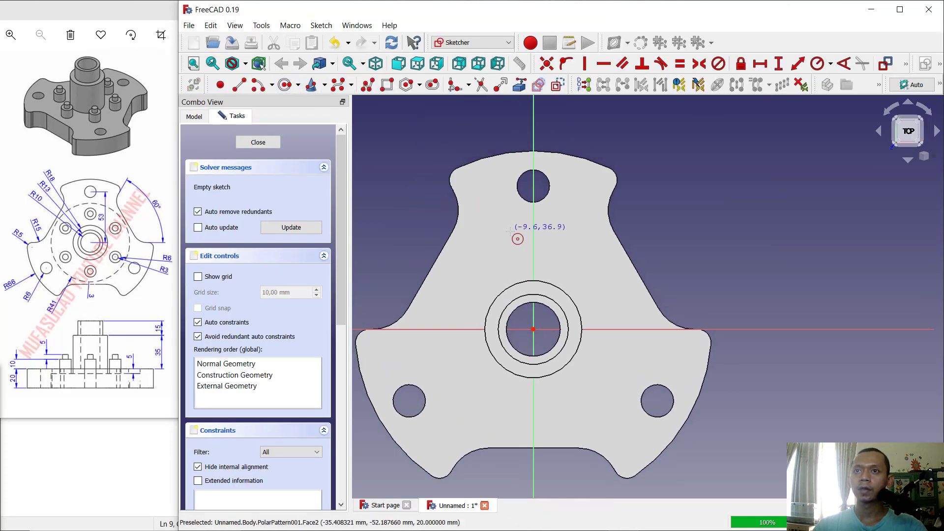
pyautogui.click(534, 233)
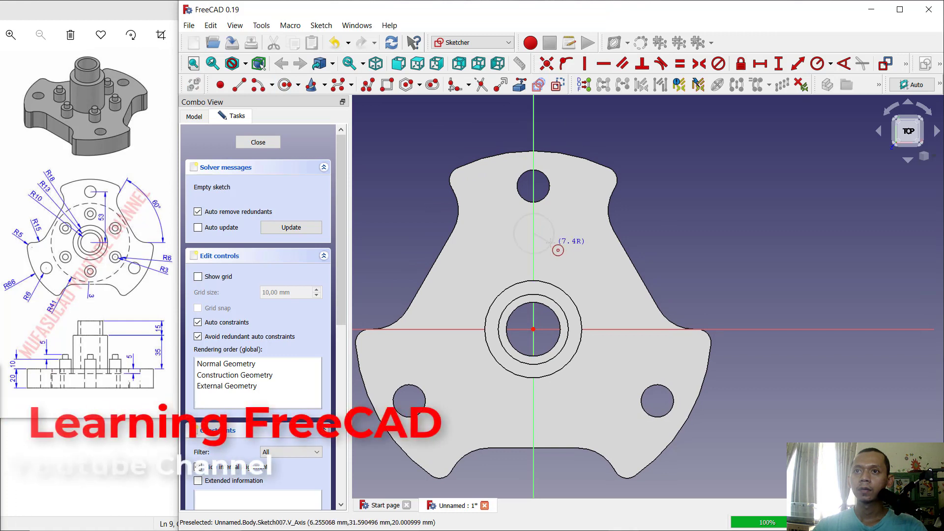
pyautogui.click(551, 242)
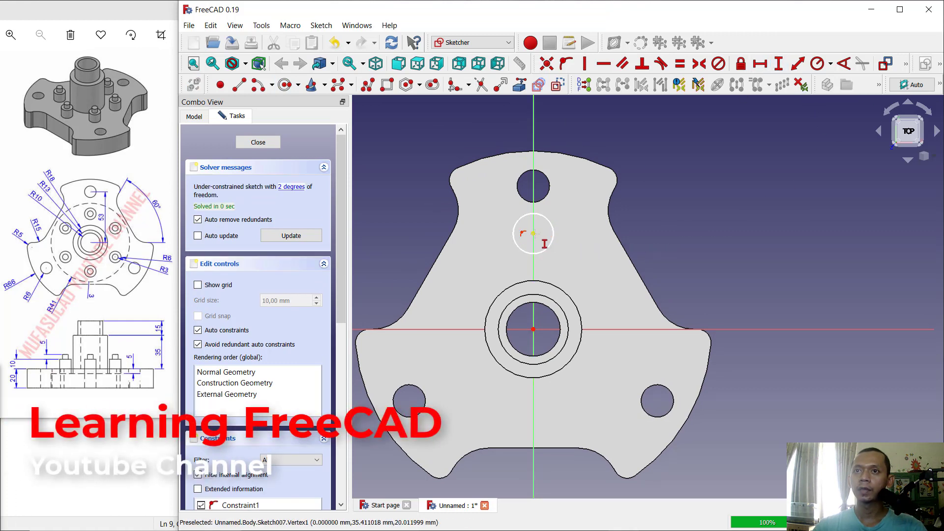
# Step: Constrain the circle's centre to a vertical distance of 30 mm from the origin and set its radius to 6 mm
pyautogui.click(534, 234)
pyautogui.click(534, 330)
pyautogui.write('i')
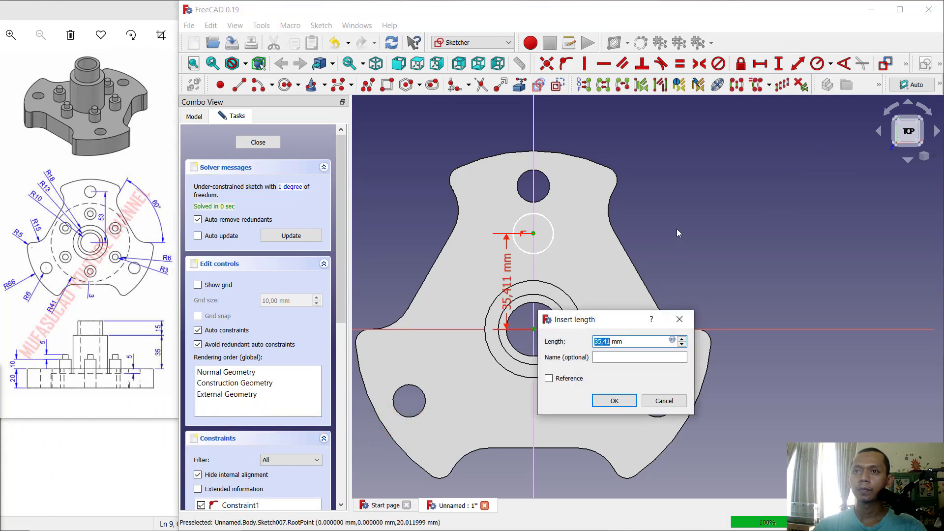
pyautogui.write('30')
pyautogui.press('Return')
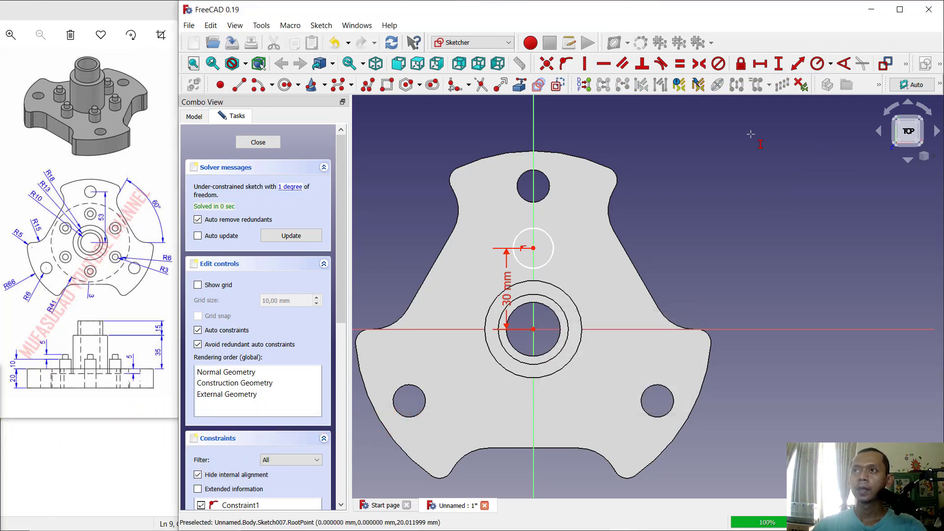
pyautogui.click(817, 64)
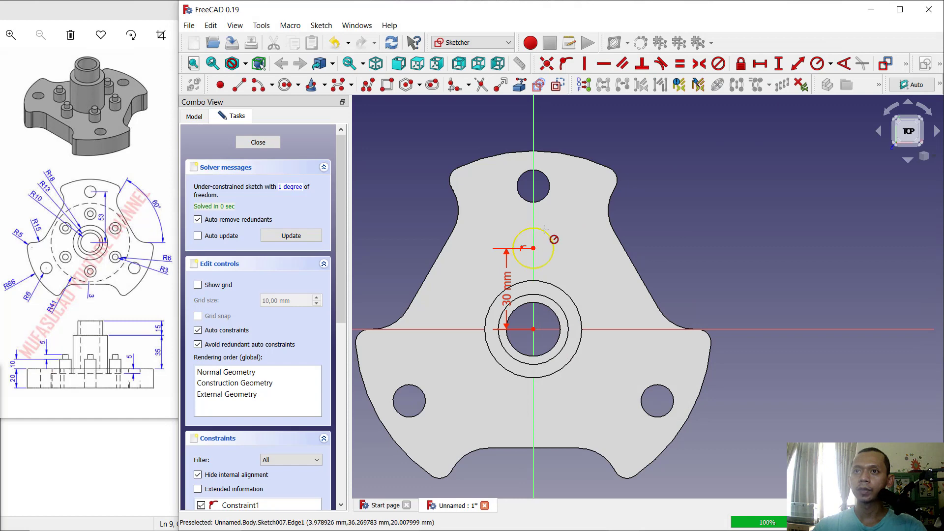
pyautogui.click(548, 235)
pyautogui.write('6')
pyautogui.press('Return')
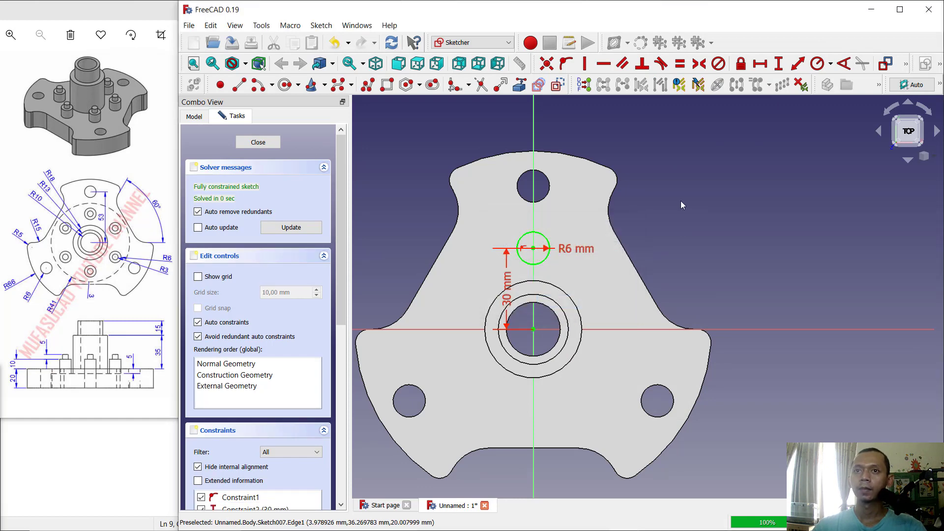
# Step: Close the sketch and pad the 6 mm radius circle with a length of 10 mm
pyautogui.click(245, 142)
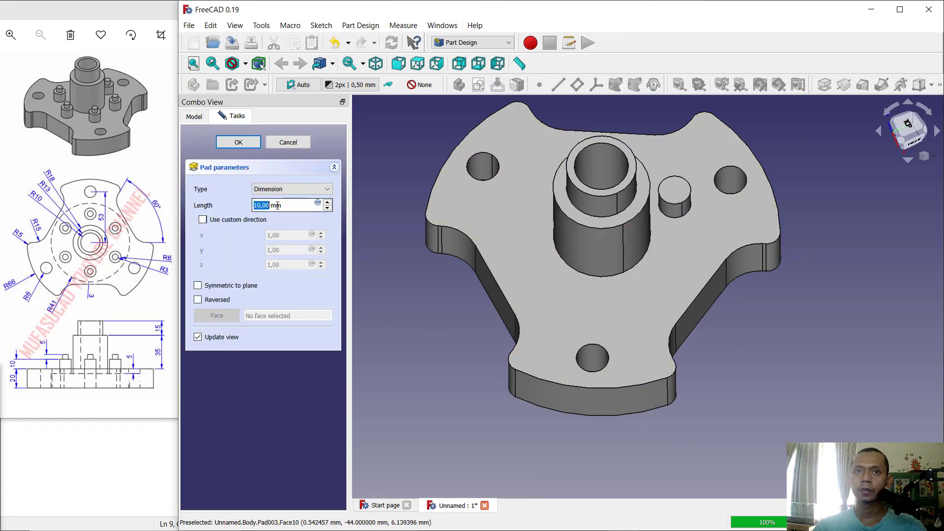
pyautogui.click(246, 144)
# Step: Start a sketch on the new pin's top face and link the pin's circular edge as external geometry
pyautogui.moveTo(633, 249); pyautogui.dragTo(603, 286, button='middle')
pyautogui.click(646, 238)
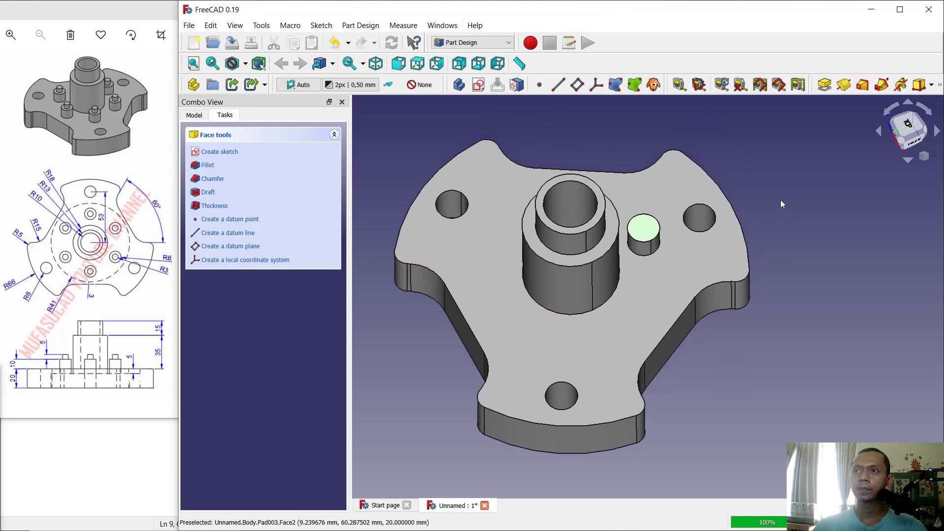
pyautogui.click(251, 152)
pyautogui.click(285, 85)
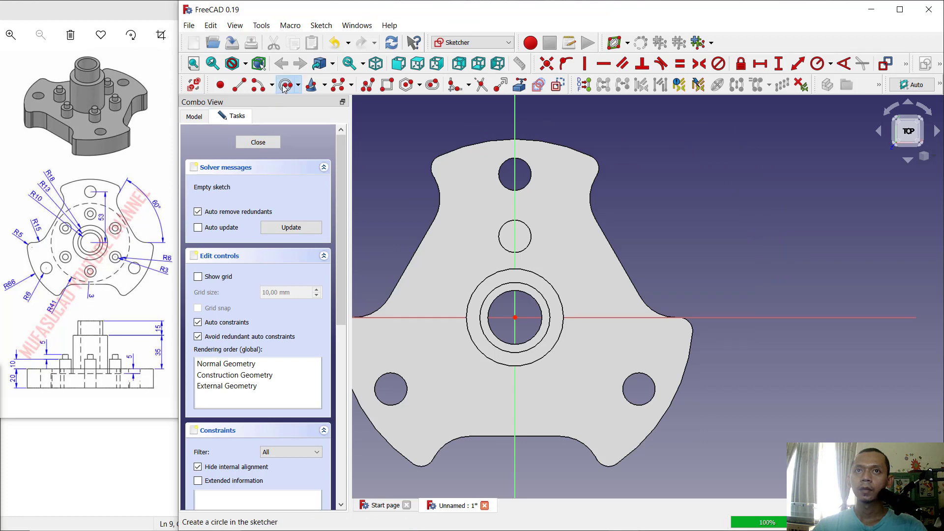
pyautogui.scroll(2, 515, 241)
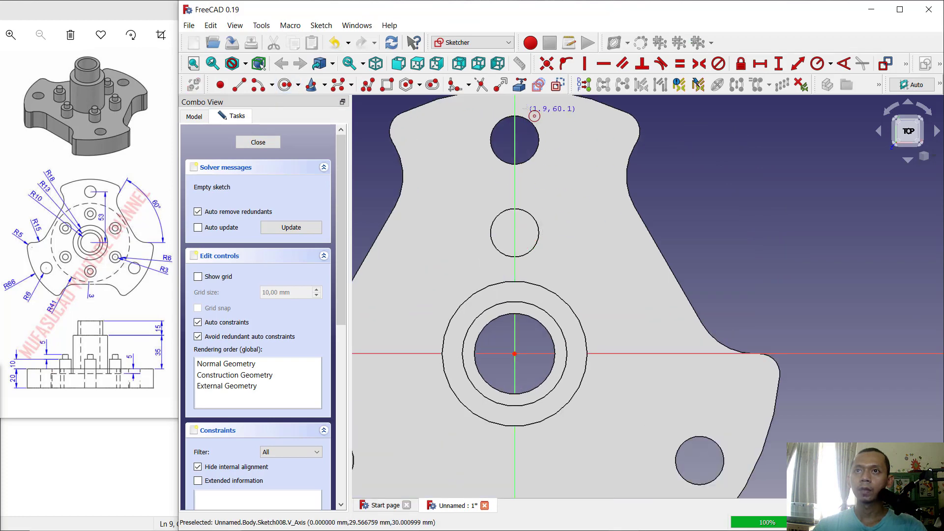
pyautogui.click(519, 85)
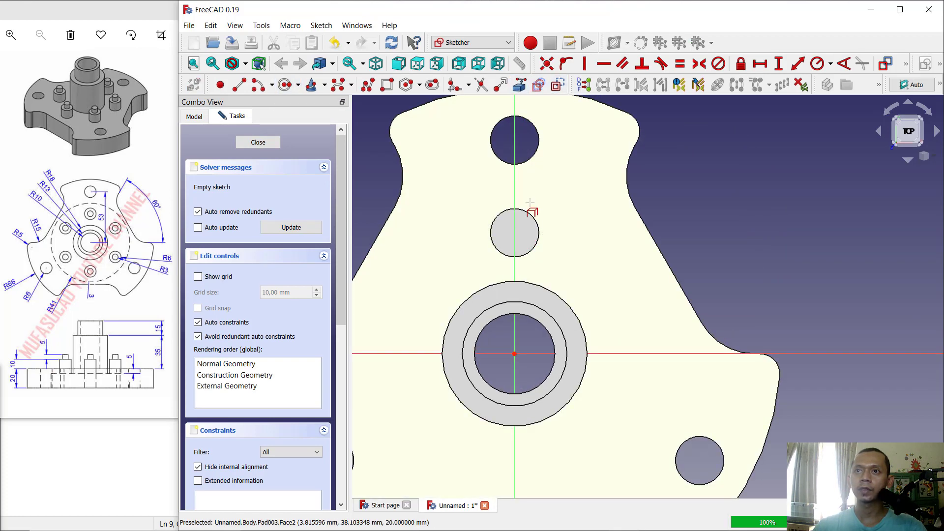
pyautogui.click(525, 211)
# Step: Sketch a circle concentric with the pin's linked edge and set its radius to 3 mm
pyautogui.press('g')
pyautogui.press('c')
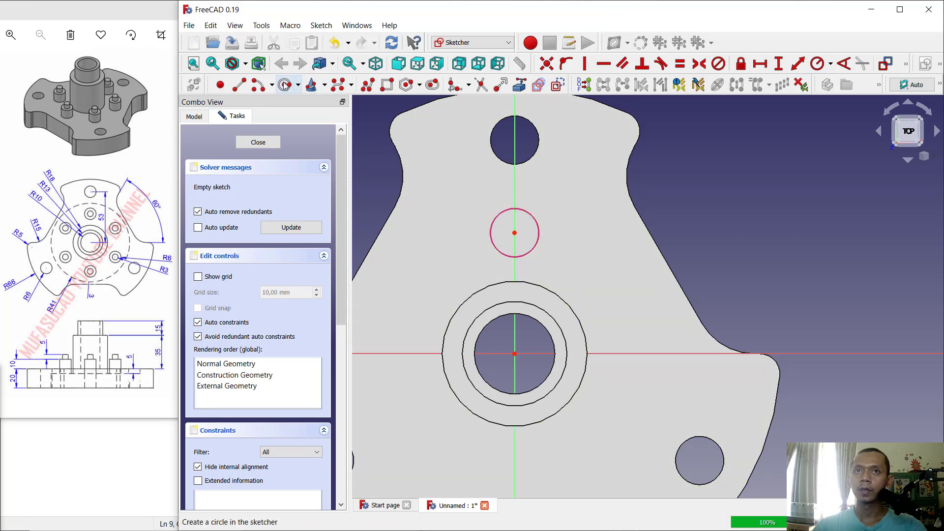
pyautogui.click(515, 232)
pyautogui.click(530, 232)
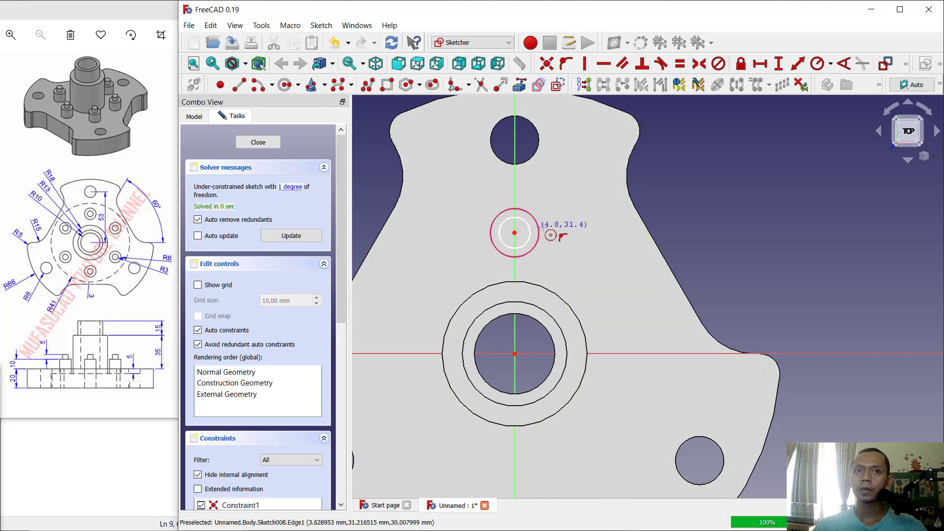
pyautogui.click(818, 64)
pyautogui.click(531, 229)
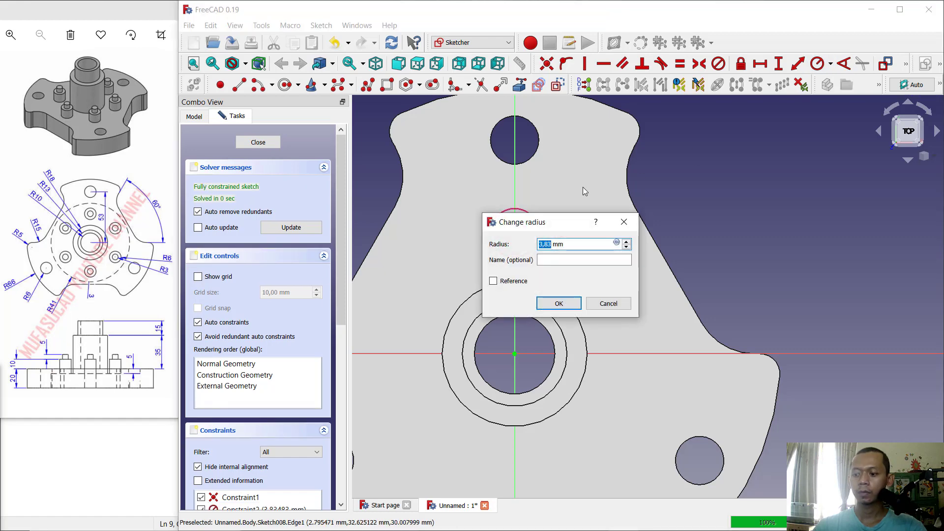
pyautogui.write('3')
pyautogui.press('Return')
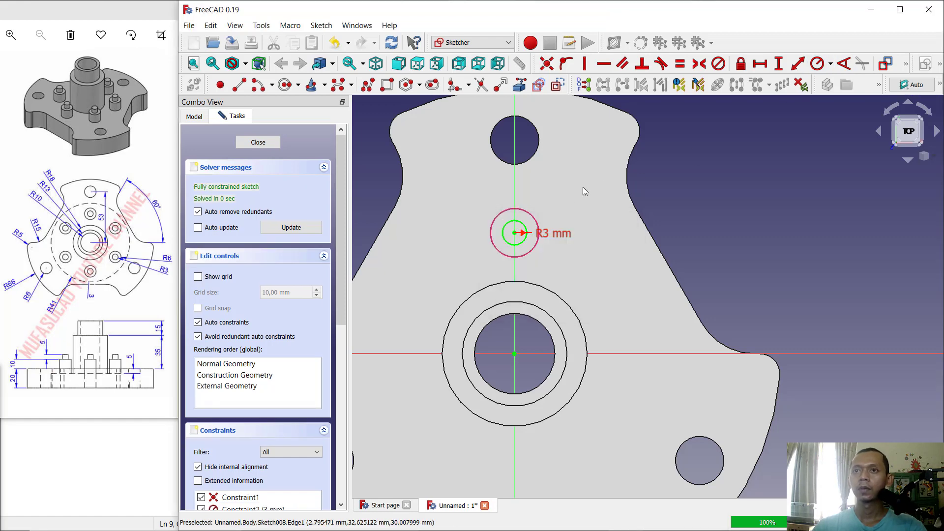
# Step: Close the sketch and pad the 3 mm radius circle with a length of 5 mm
pyautogui.click(276, 143)
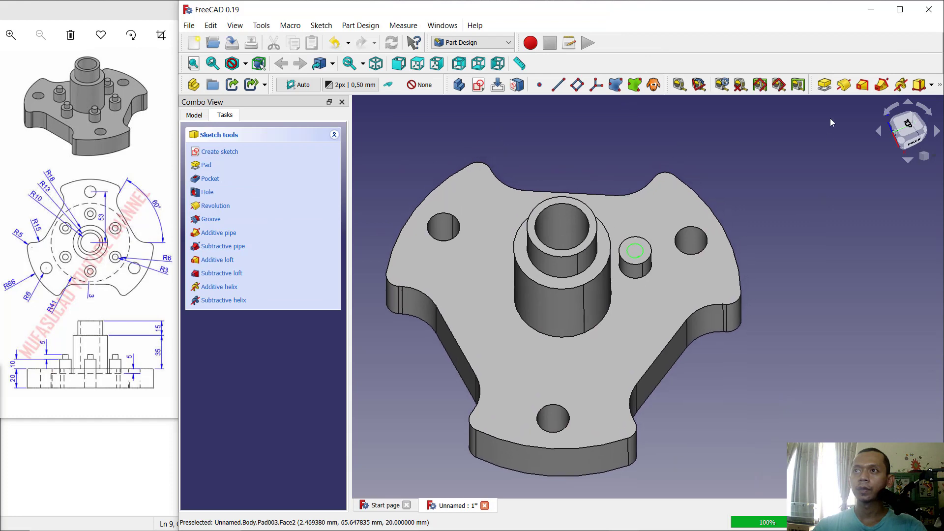
pyautogui.click(825, 85)
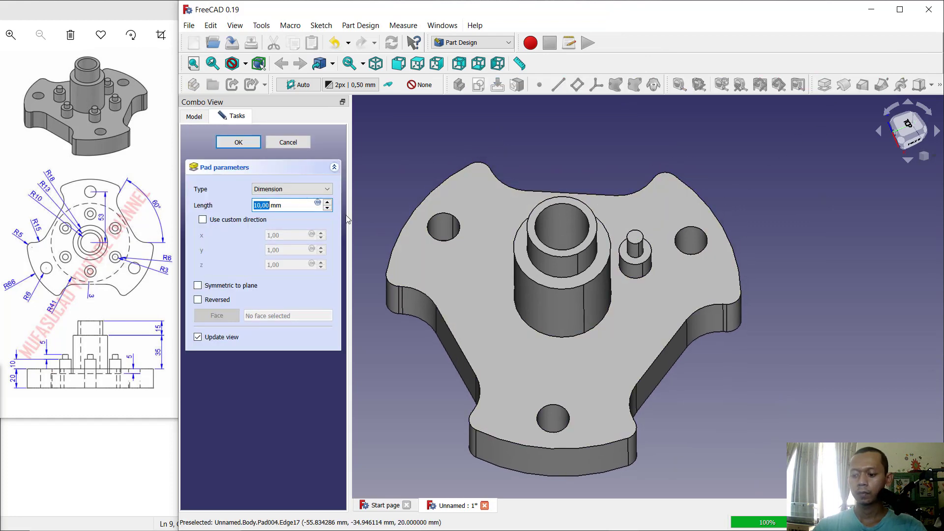
pyautogui.write('5')
pyautogui.click(238, 142)
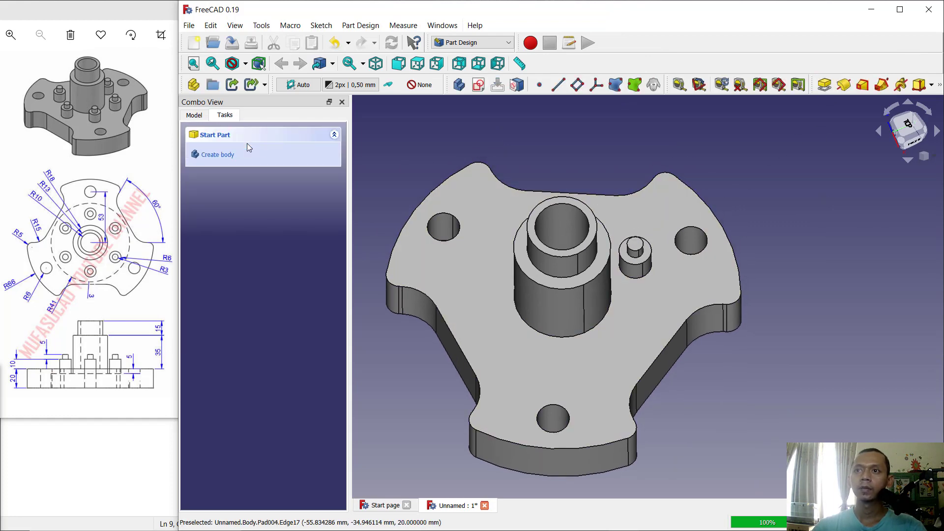
# Step: Create a polar pattern of both stepped pin pads, Pad003 and Pad004, with 6 occurrences over 360° about the normal sketch axis
pyautogui.click(940, 86)
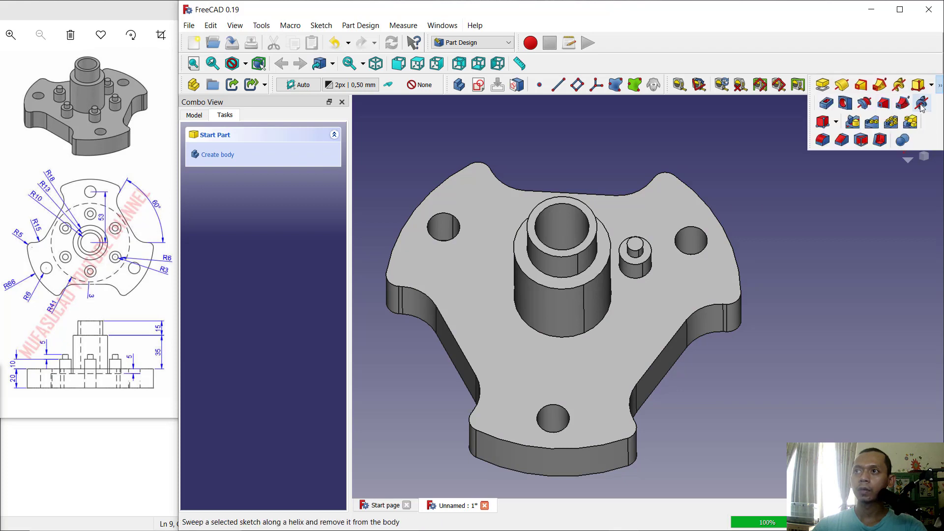
pyautogui.click(892, 124)
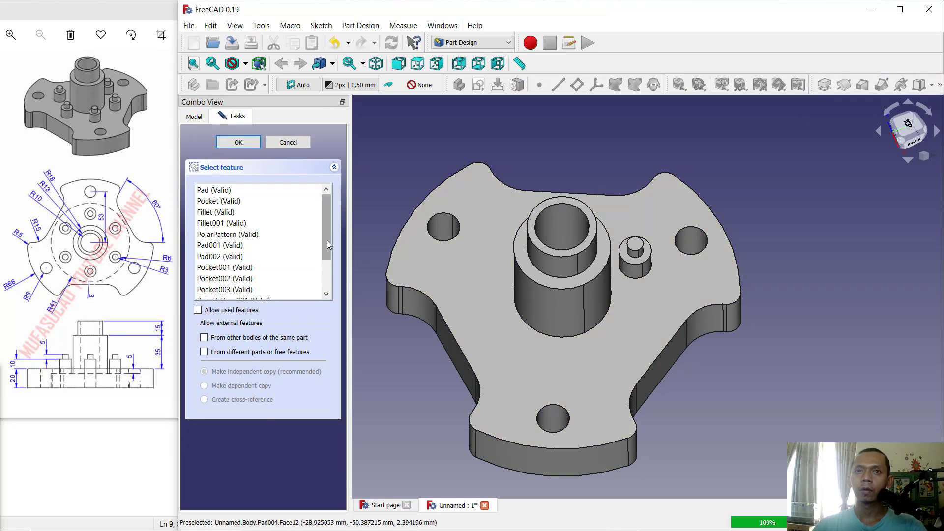
pyautogui.moveTo(328, 244); pyautogui.dragTo(327, 276)
pyautogui.click(224, 279)
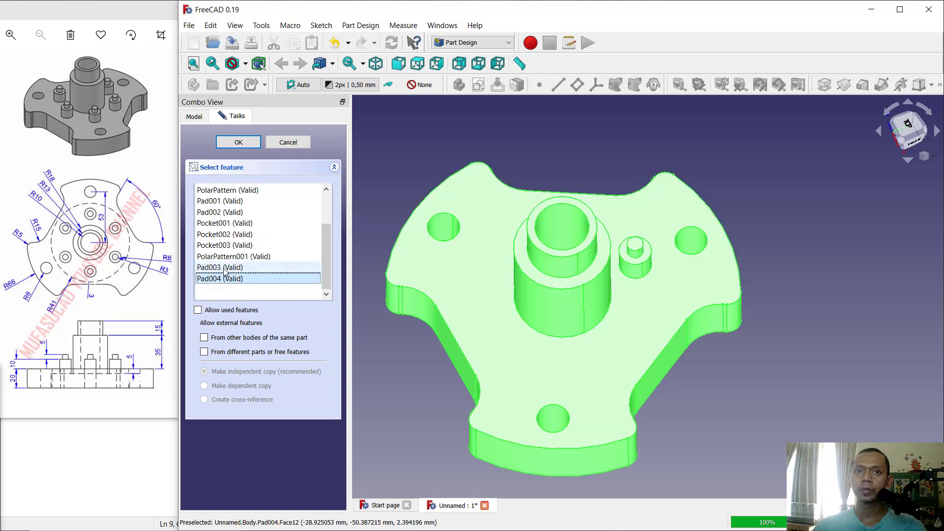
pyautogui.click(220, 271)
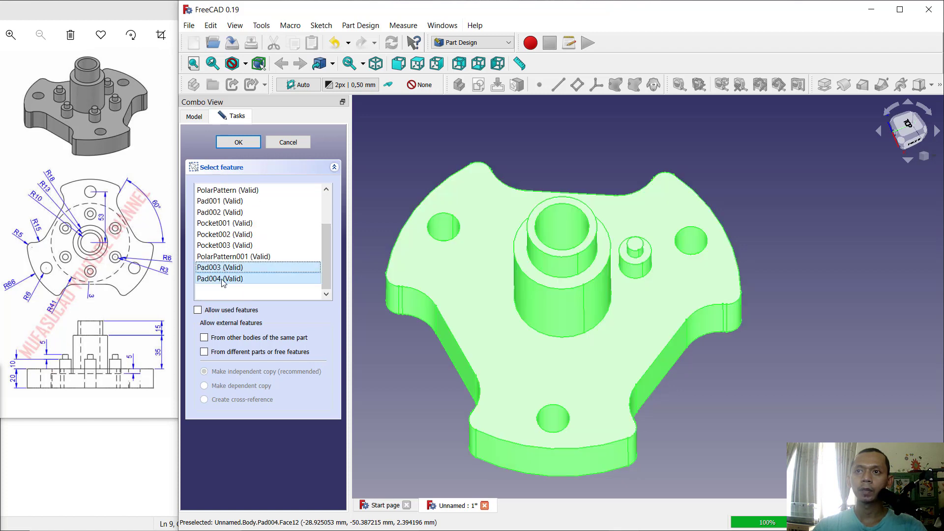
pyautogui.click(251, 142)
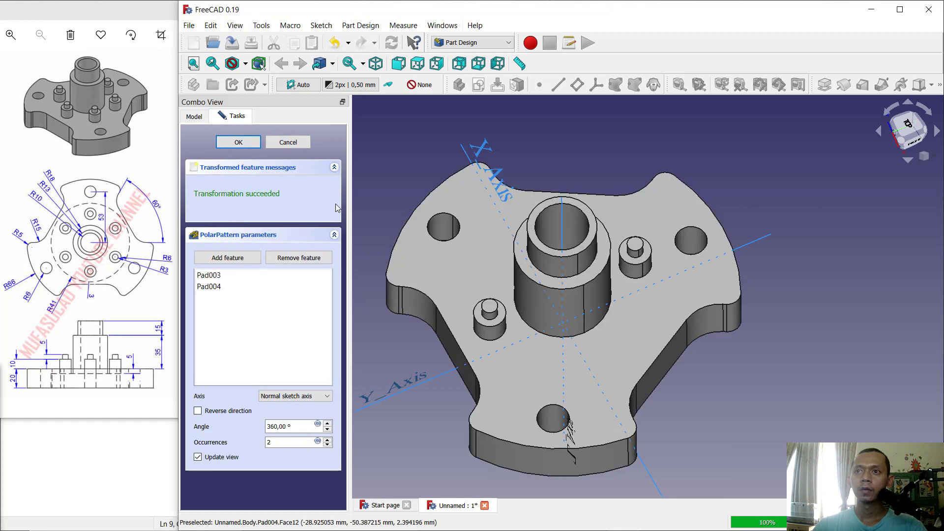
pyautogui.click(327, 440)
pyautogui.write('6')
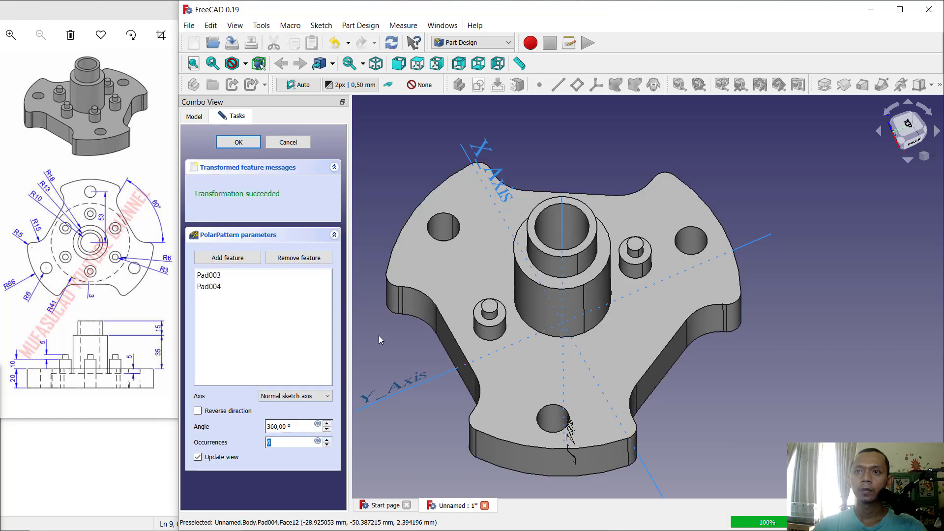
pyautogui.moveTo(634, 315); pyautogui.dragTo(649, 270, button='middle')
pyautogui.click(239, 142)
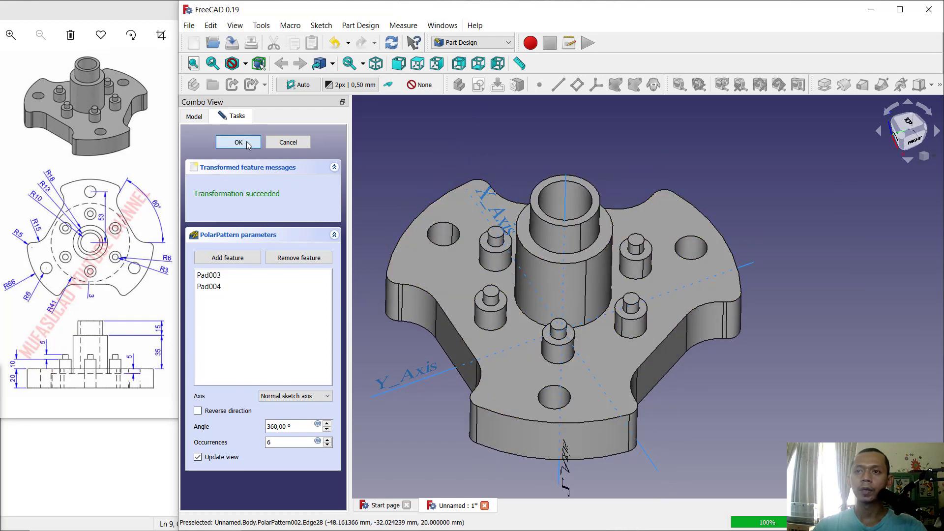
pyautogui.moveTo(574, 296); pyautogui.dragTo(659, 271, button='middle')
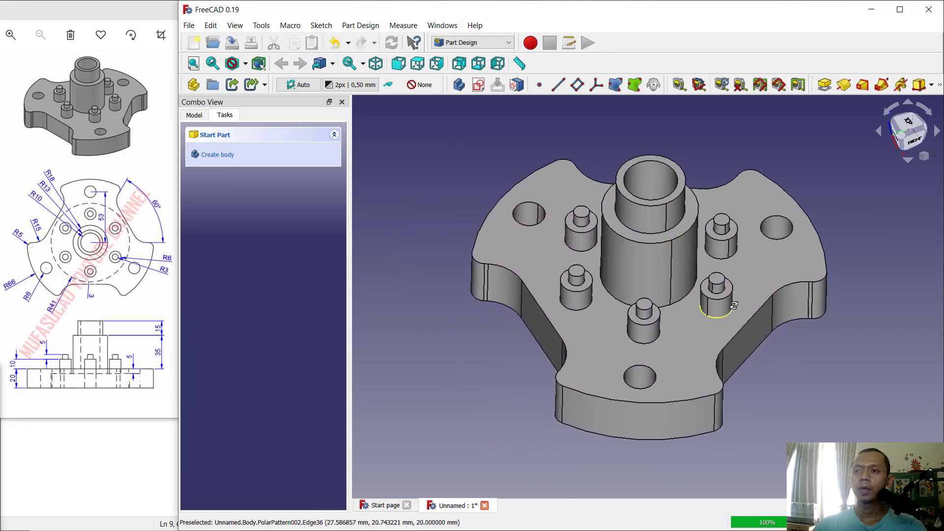
pyautogui.moveTo(710, 315); pyautogui.dragTo(739, 304, button='middle')
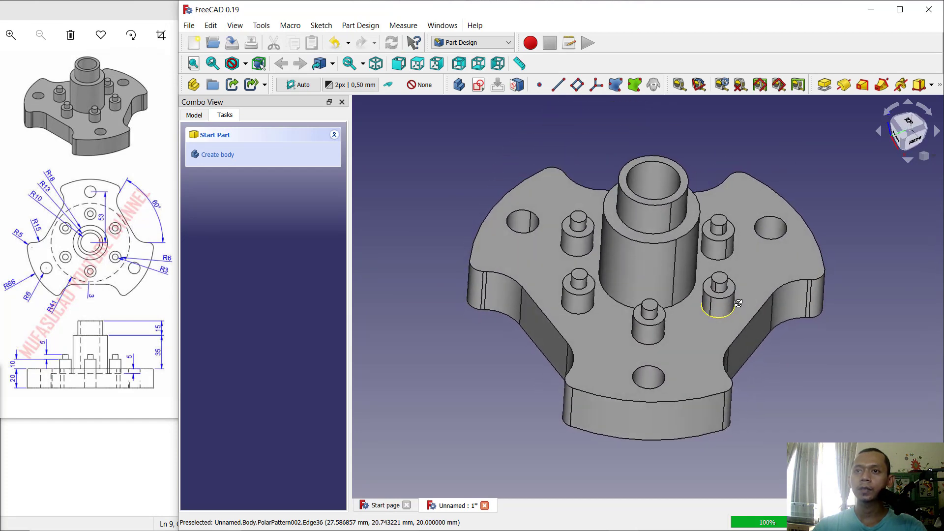